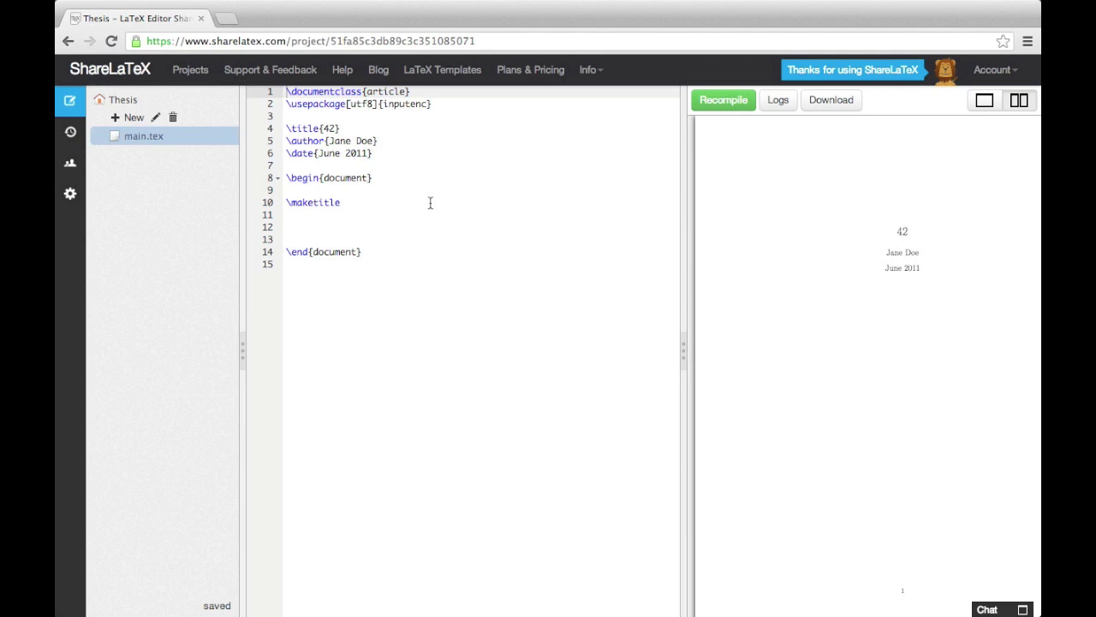
- Create a new project folder named images
click(134, 119)
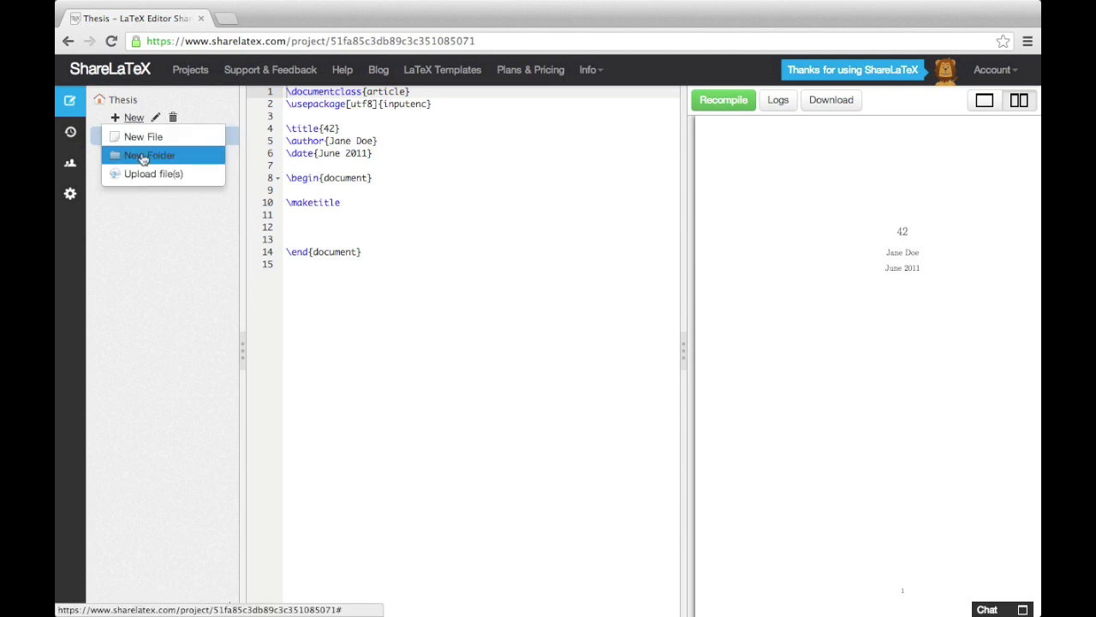
click(143, 157)
text(images)
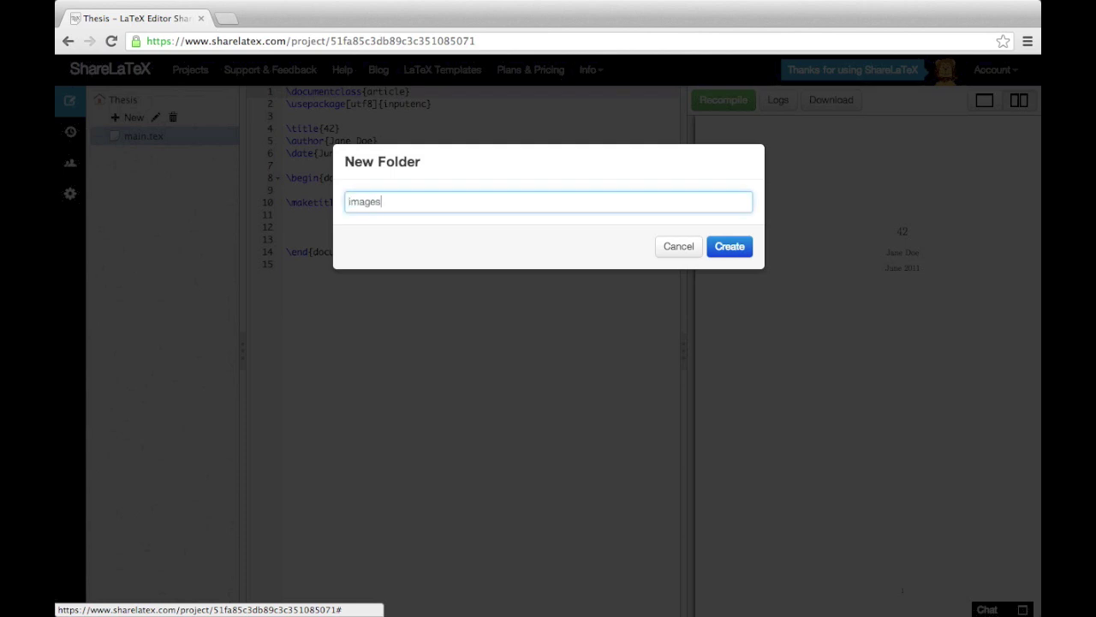
key(Return)
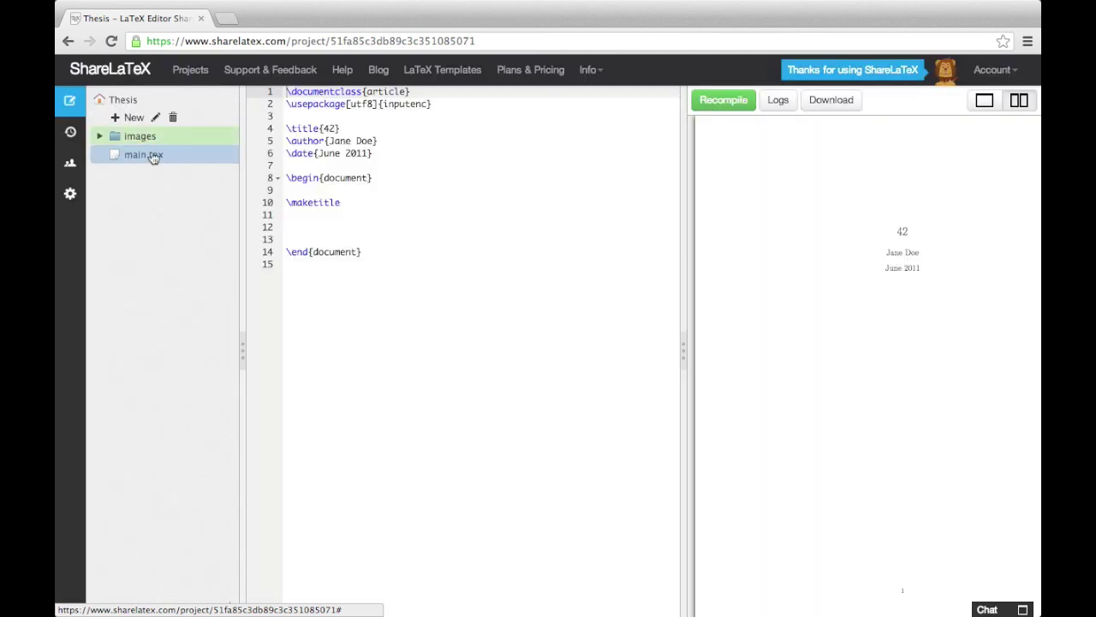
- Create a second folder named chapters, then reopen main.tex
click(135, 118)
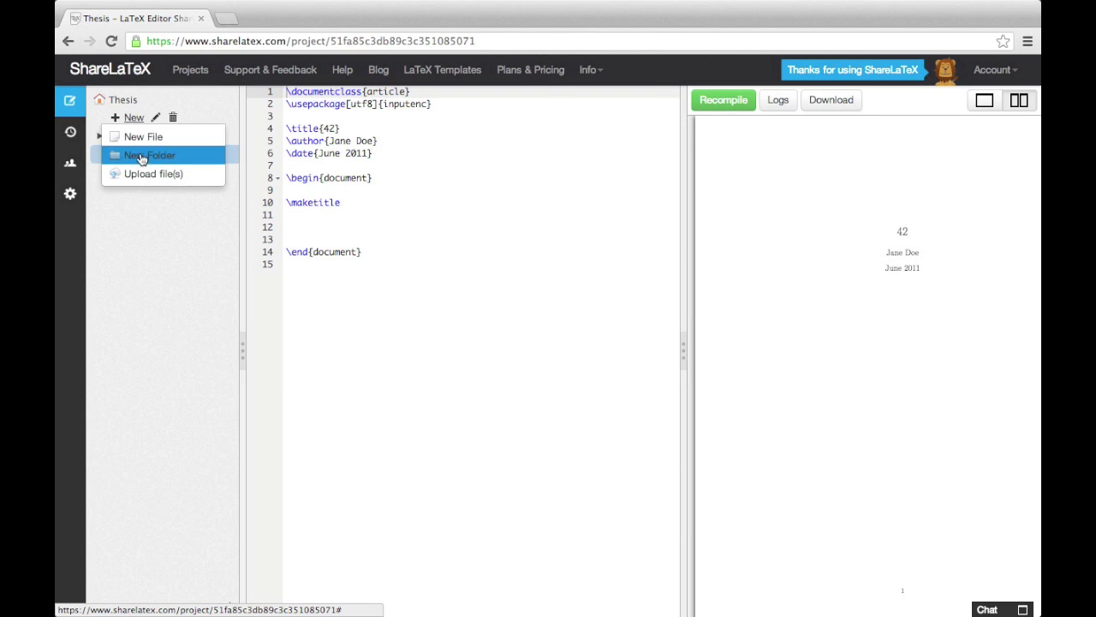
click(141, 158)
text(chapters)
key(Return)
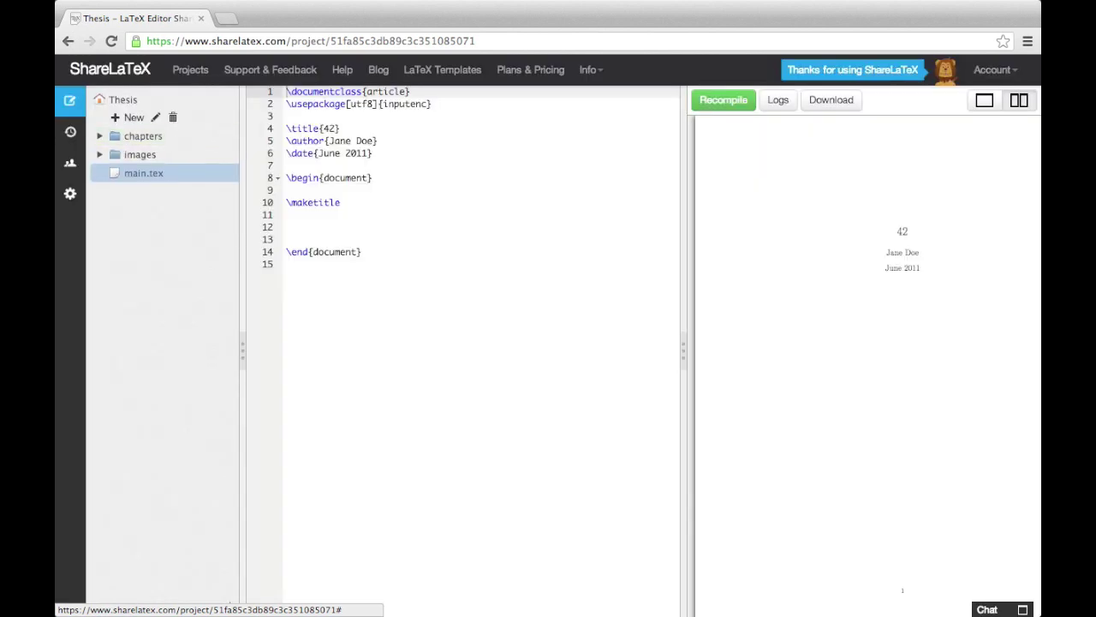
click(152, 177)
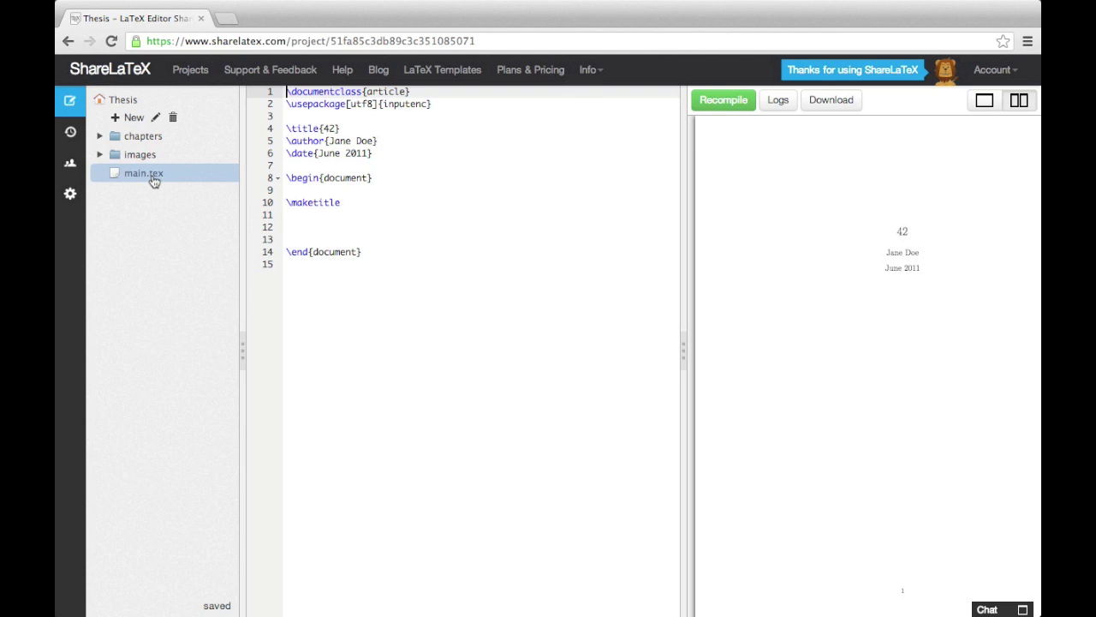
- Change the document class on line 1 to \documentclass[12pt]{report}
click(410, 91)
key(BackSpace)
key(BackSpace)
key(BackSpace)
key(BackSpace)
key(BackSpace)
key(BackSpace)
key(BackSpace)
key(BackSpace)
text(report)
click(364, 92)
text([12pt)
- Add \usepackage{graphicx} and \graphicspath{{images/}} below the inputenc line
click(434, 103)
key(Return)
text(\us)
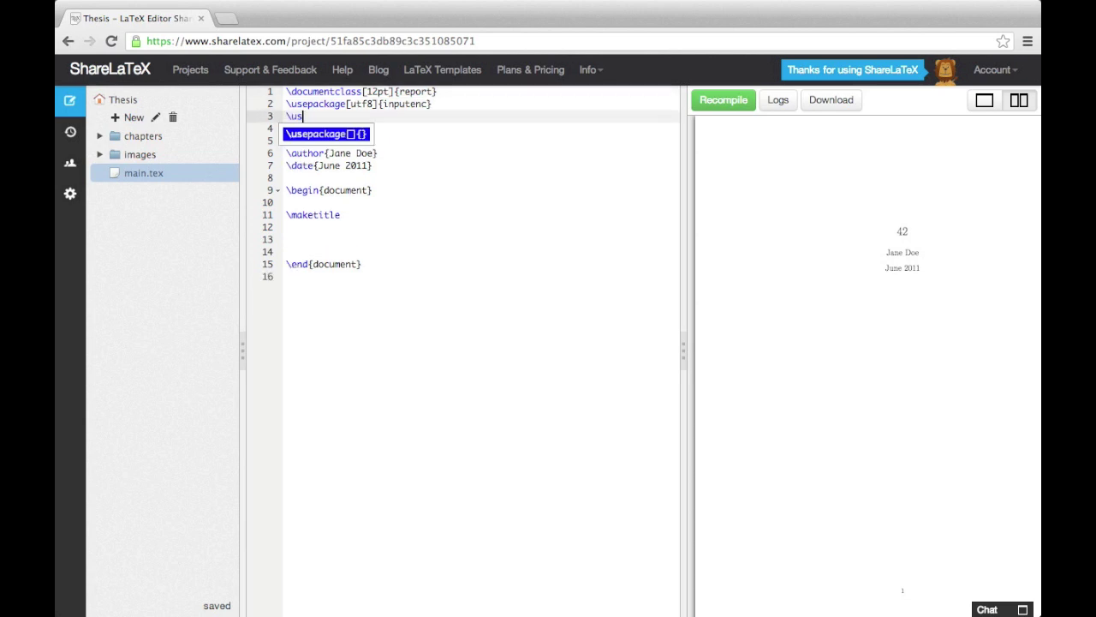
text(epackage{)
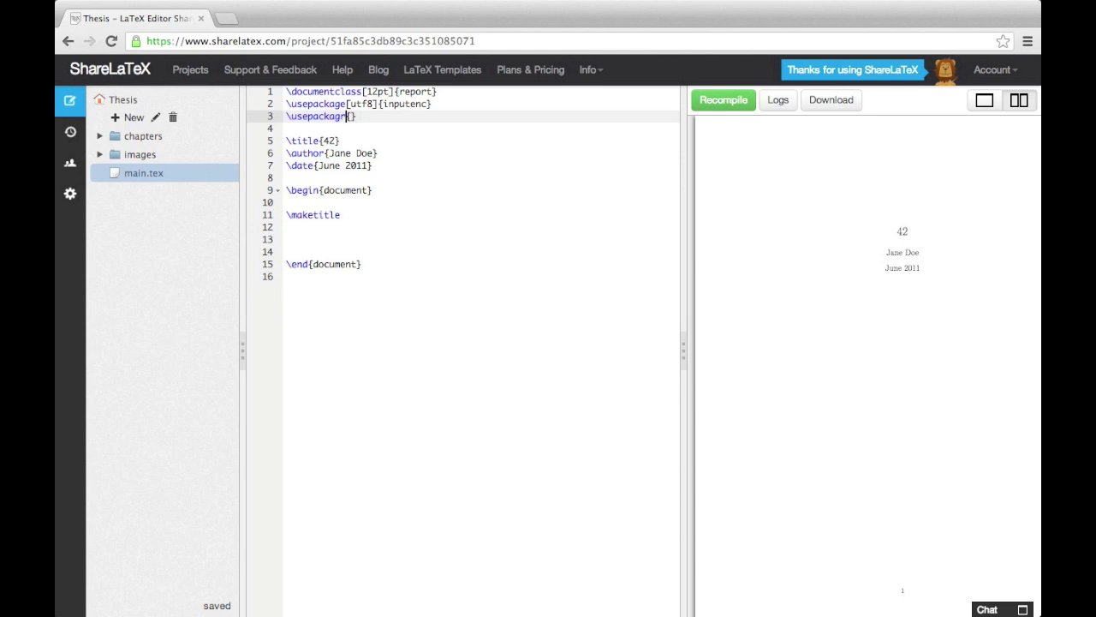
text(graphicx)
key(Right)
key(Return)
text(\grap)
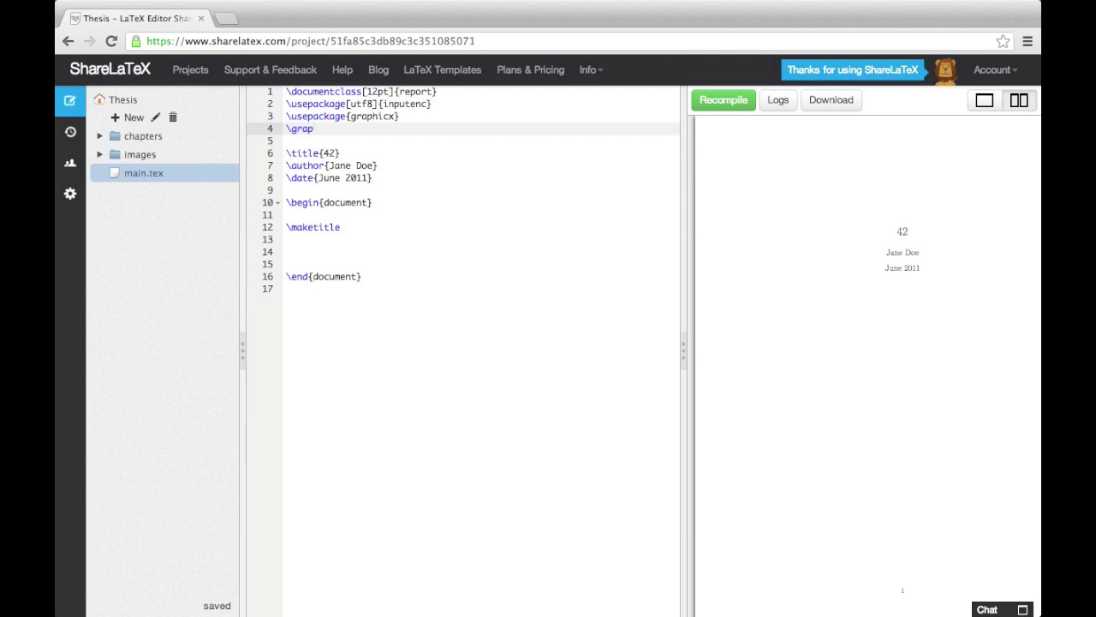
text(hicspath{{})
key(Left)
text(images/)
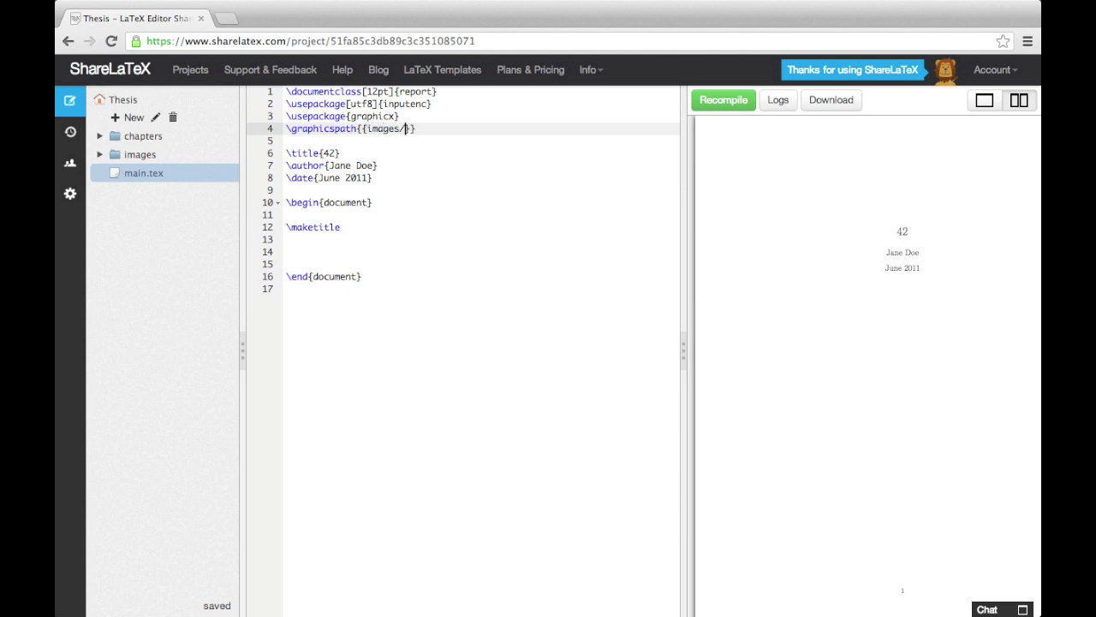
- Rewrite the title as Thesis Title, \large Institution Name and the university.jpg logo
click(333, 154)
key(BackSpace)
key(BackSpace)
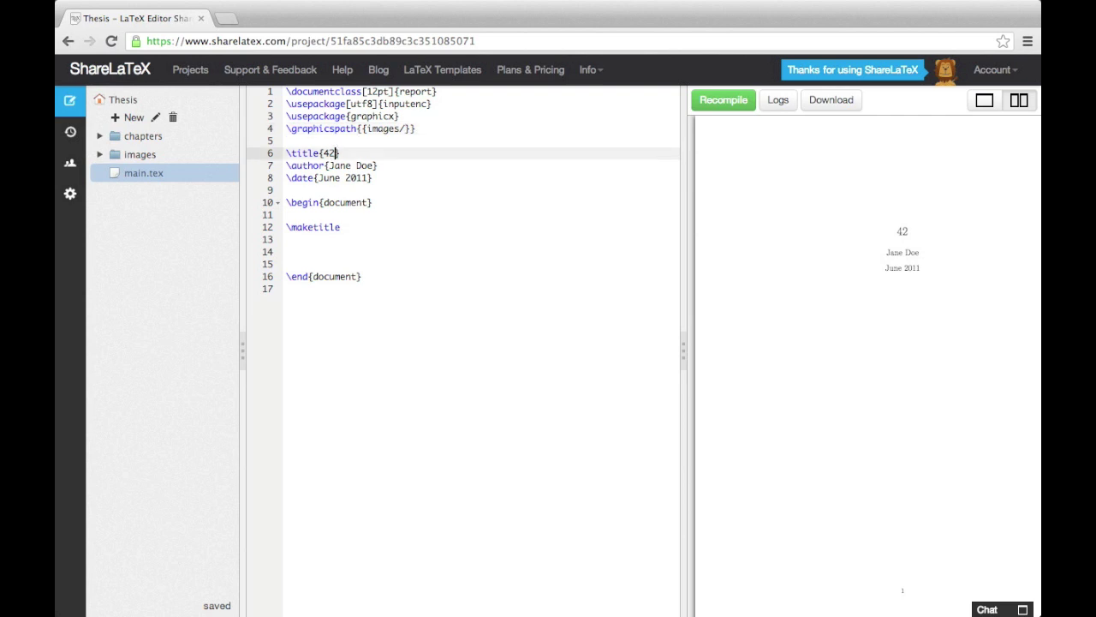
key(Return)
click(308, 165)
text({Thesis Title}\\)
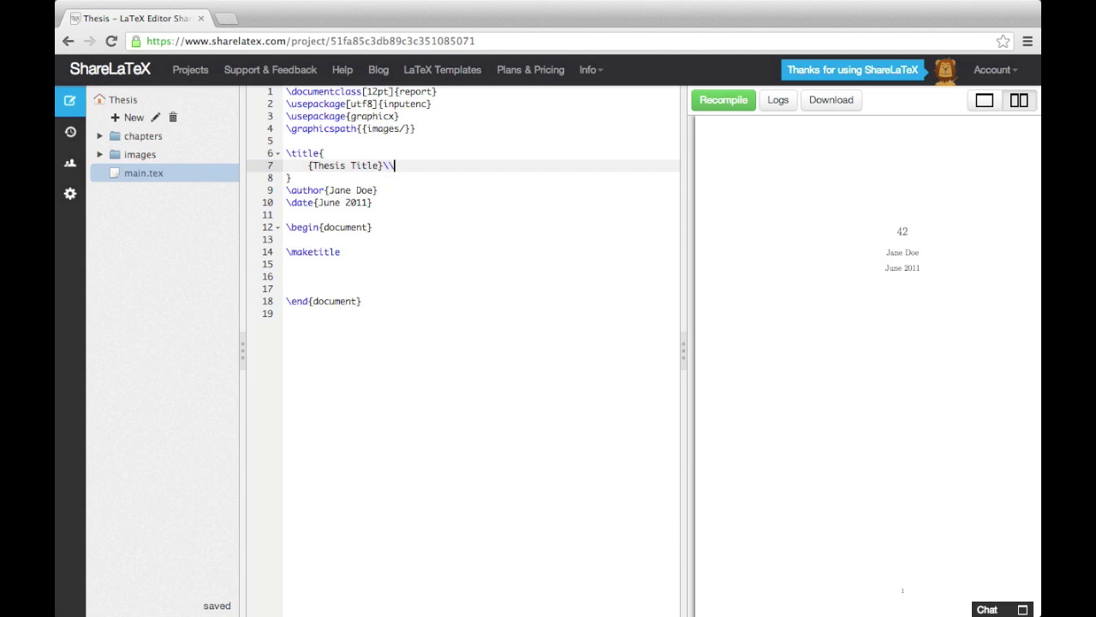
key(Return)
text({\larg)
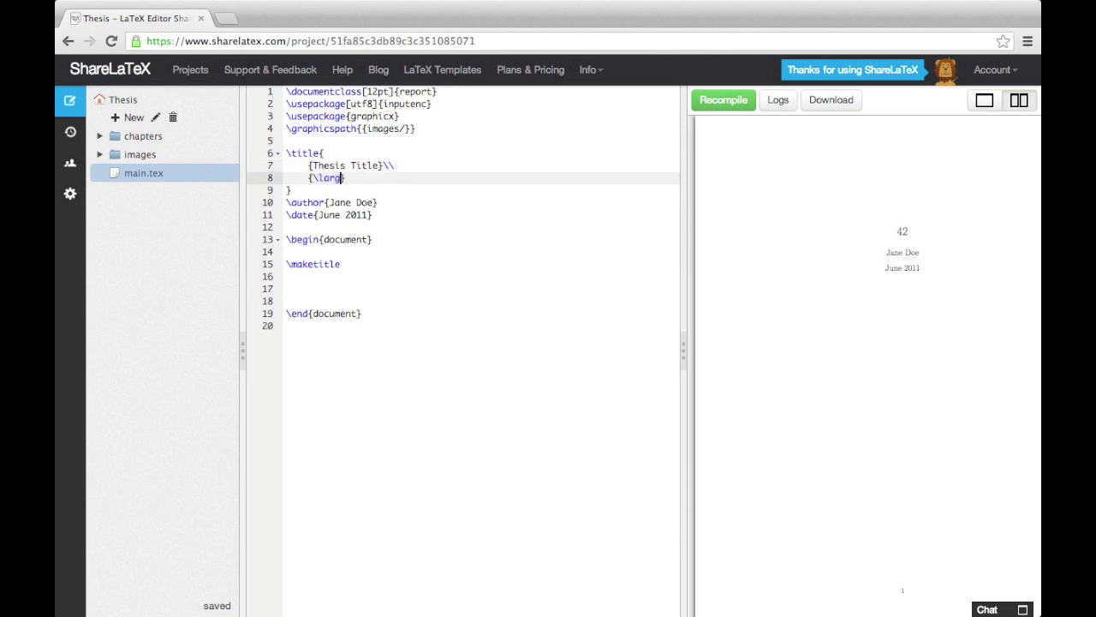
text(e Institution Name}\\)
key(Return)
text({\)
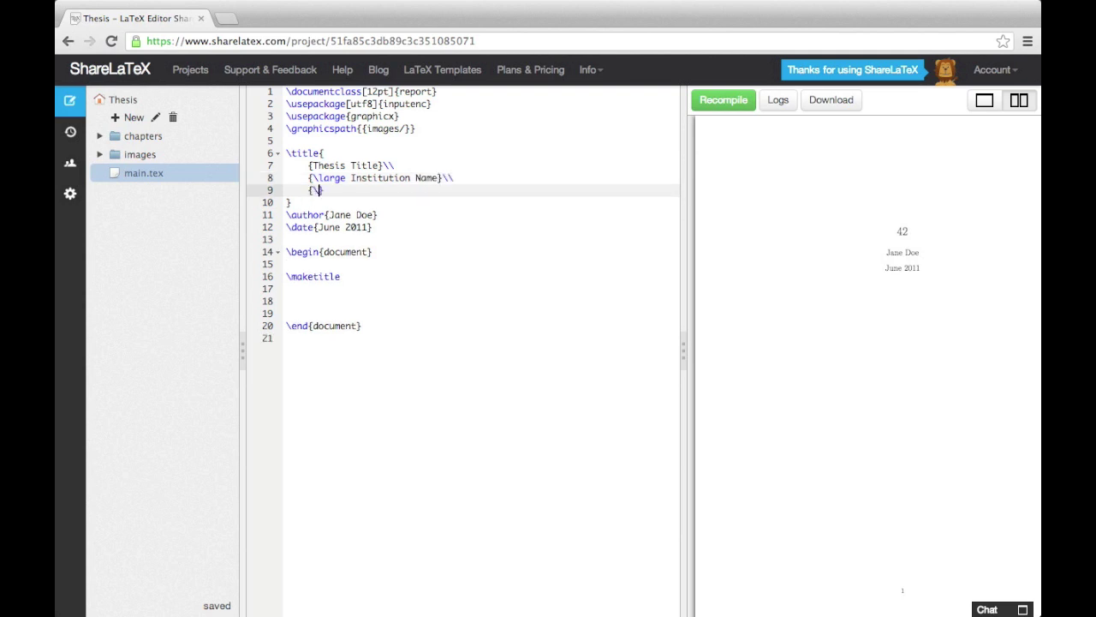
text(includegraphics{univer)
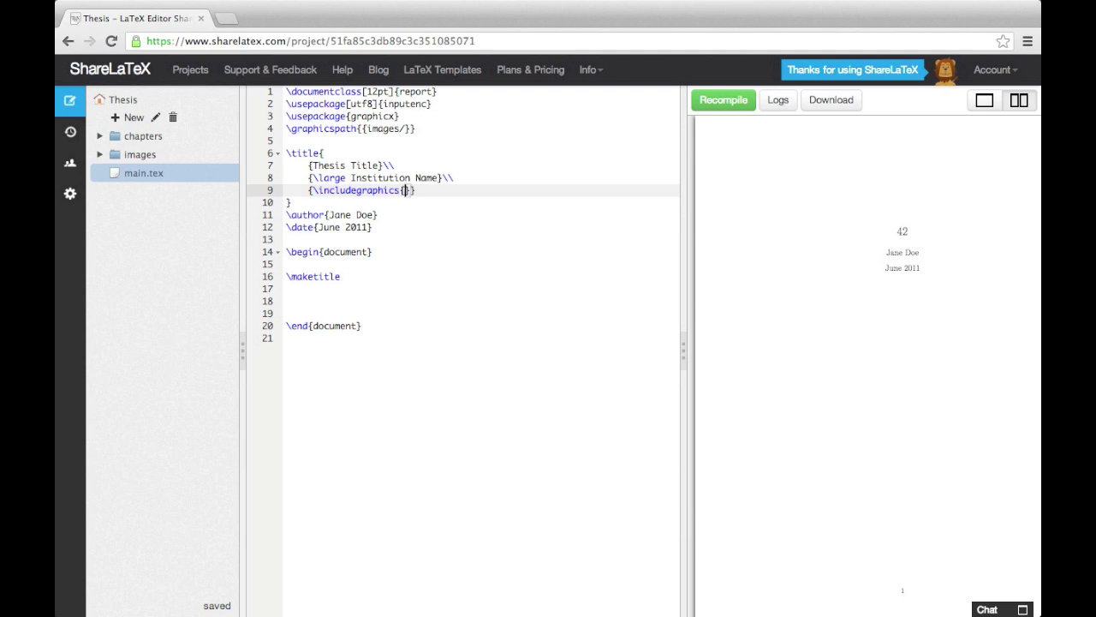
text(sity.jpg)
- Set the author to 'Author Name' and the date to 'Day Month Year', then recompile
click(375, 215)
key(BackSpace)
key(BackSpace)
key(BackSpace)
key(BackSpace)
key(BackSpace)
key(BackSpace)
key(BackSpace)
key(BackSpace)
text(Author Name)
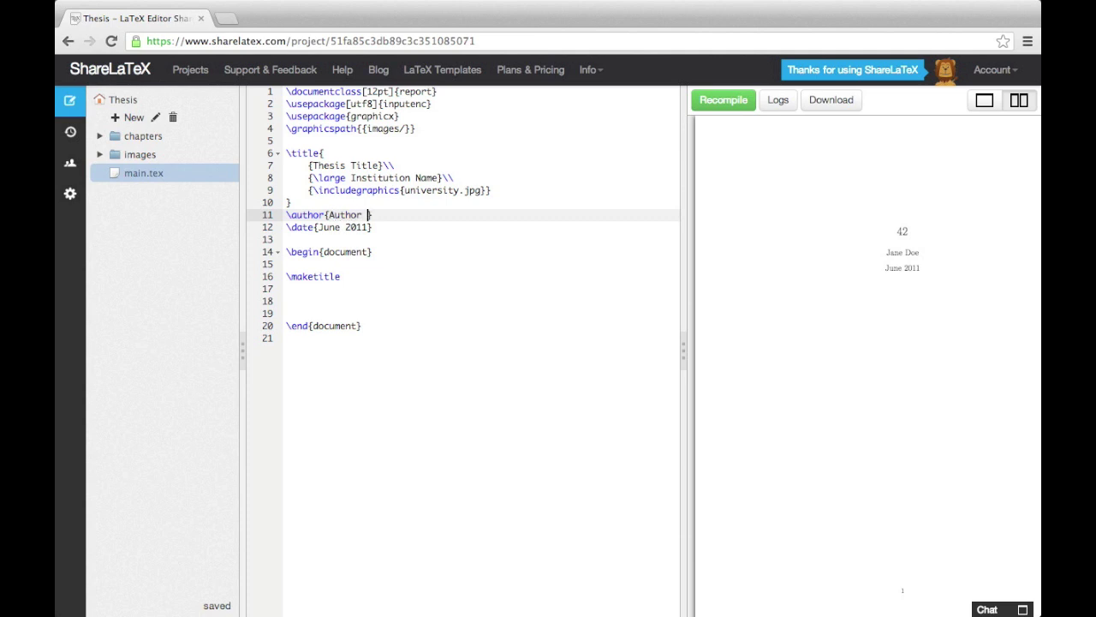
click(370, 228)
key(BackSpace)
key(BackSpace)
key(BackSpace)
key(BackSpace)
key(BackSpace)
key(BackSpace)
key(BackSpace)
key(BackSpace)
key(BackSpace)
text(Day Month Year)
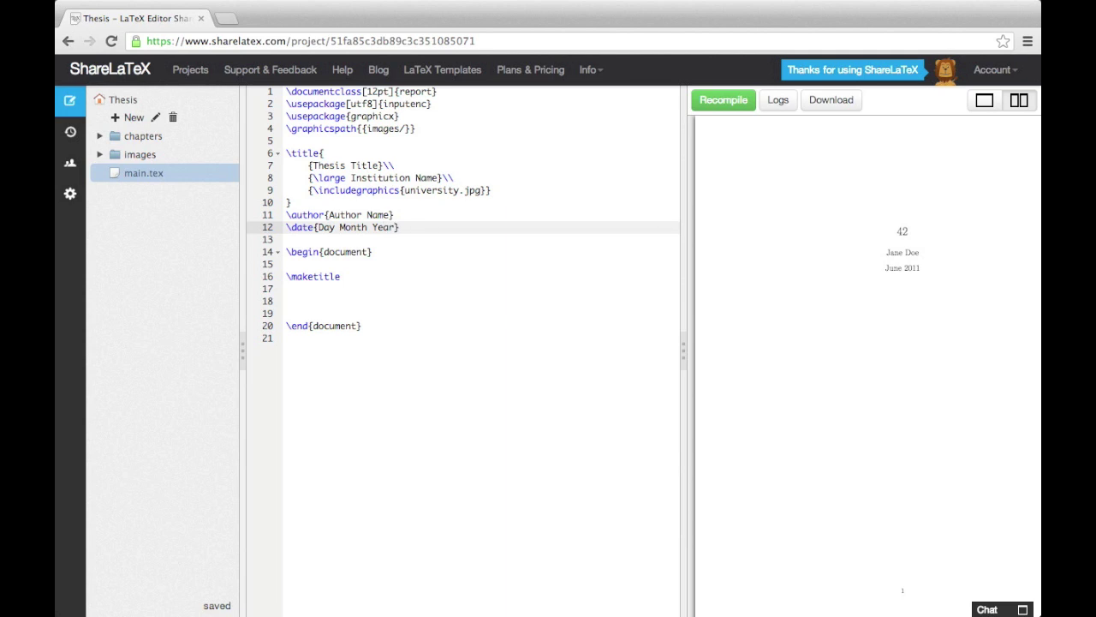
click(704, 102)
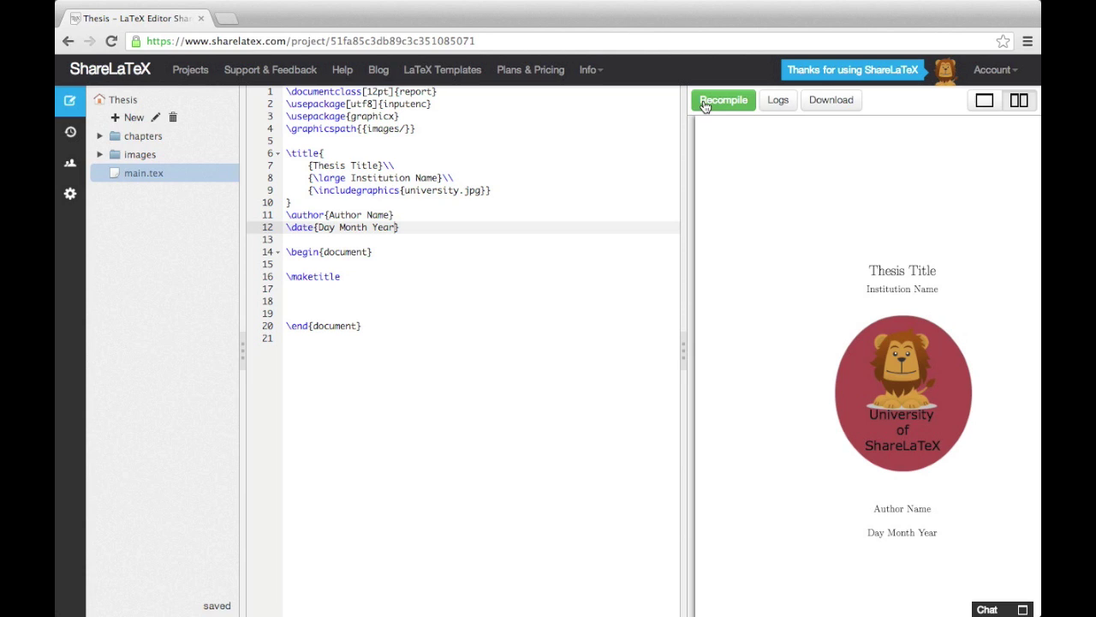
- Add an Abstract chapter with pasted Lorem ipsum and a Dedication reading 'To mum and dad'
click(406, 289)
key(Return)
text(\ch)
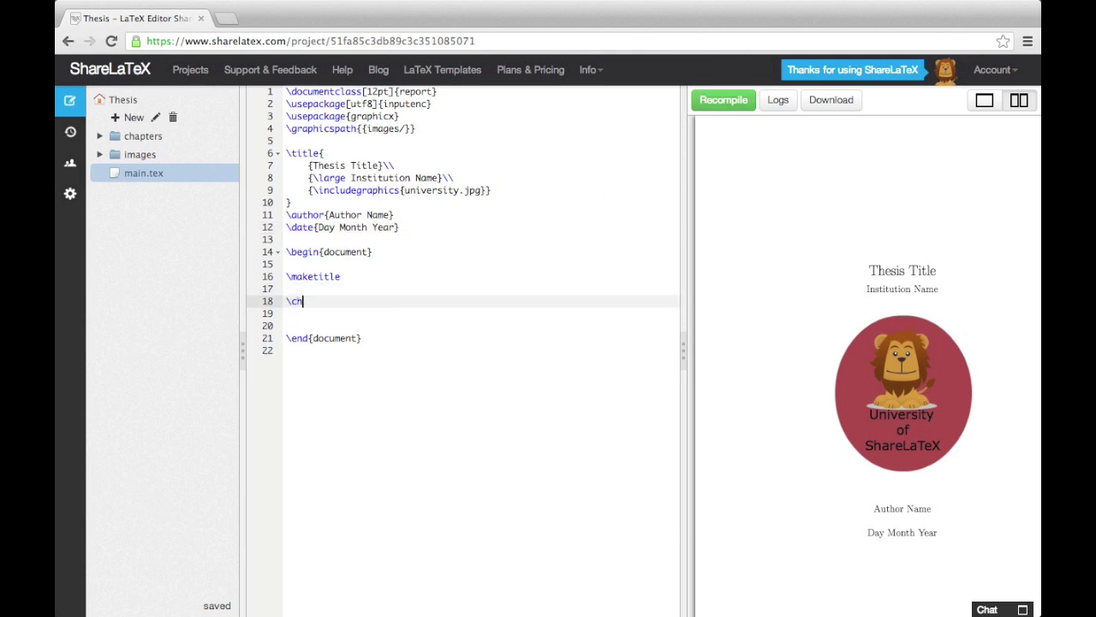
text(apter*{Abstract})
key(Return)
text(Lorem ipsum dolor sit amet, consectetur adipisicing elit, sed do eiusmod tempor incididunt ut labore et dolore magna aliqua. Ut enim ad minim veniam, quis nostrud exercitation ullamco laboris nisi ut aliquip ex ea commodo consequat. Duis aute irure dolor in reprehenderit in voluptate velit esse cillum dolore eu fugiat nulla pariatur. Excepteur sint occaecat cupidatat non proident, sunt in culpa qui officia deserunt mollit anim id est laborum.)
key(Return)
key(Return)
text(\chapter*{Dedication})
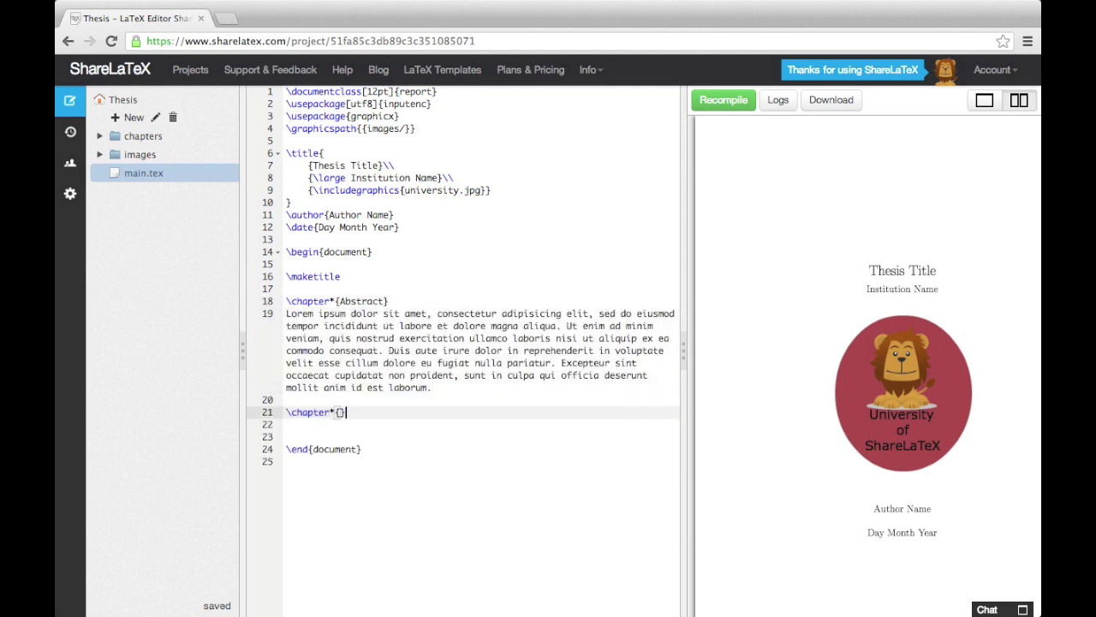
key(Return)
text(To mum and dad)
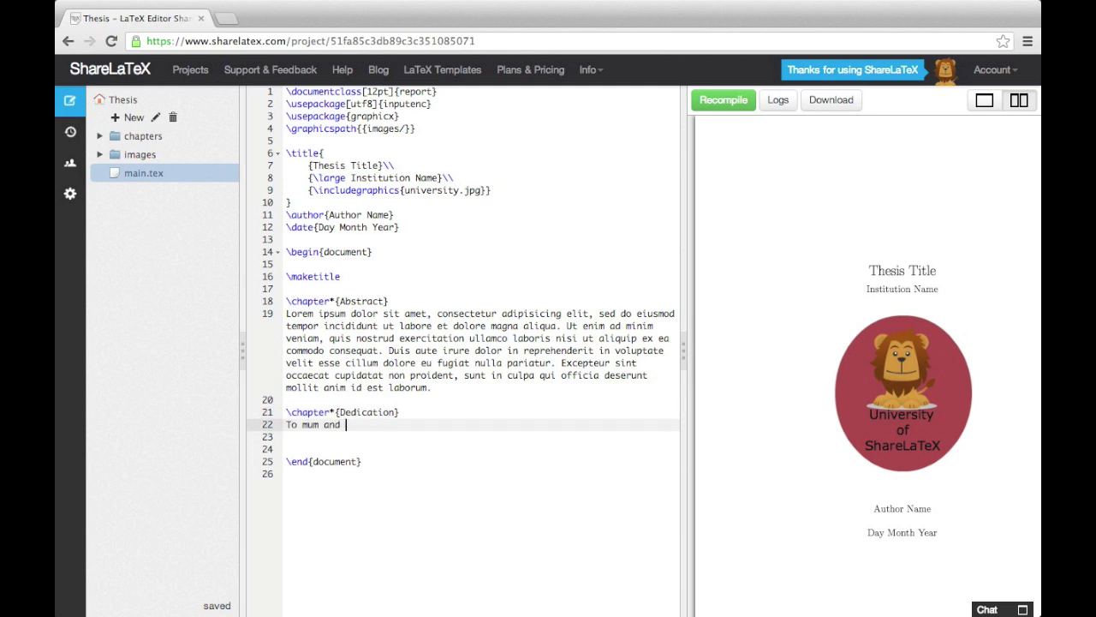
- Add Declaration and Acknowledgements chapters with placeholder text, followed by \tableofcontents
key(Return)
key(Return)
text(\chapt)
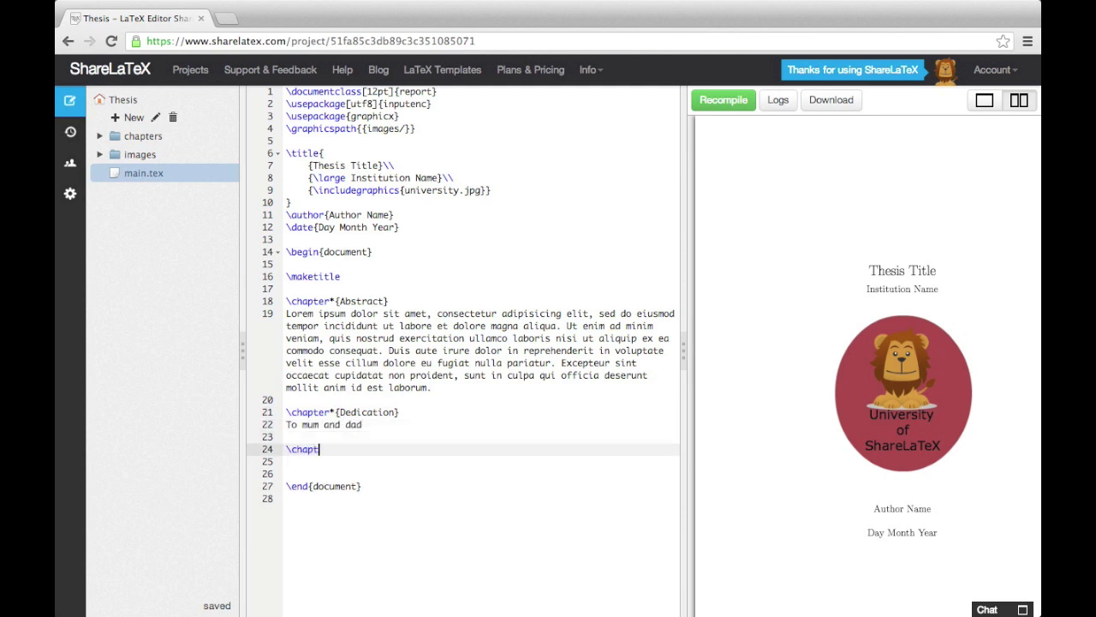
text(er*{}Declaration})
key(Return)
text(I declare that..)
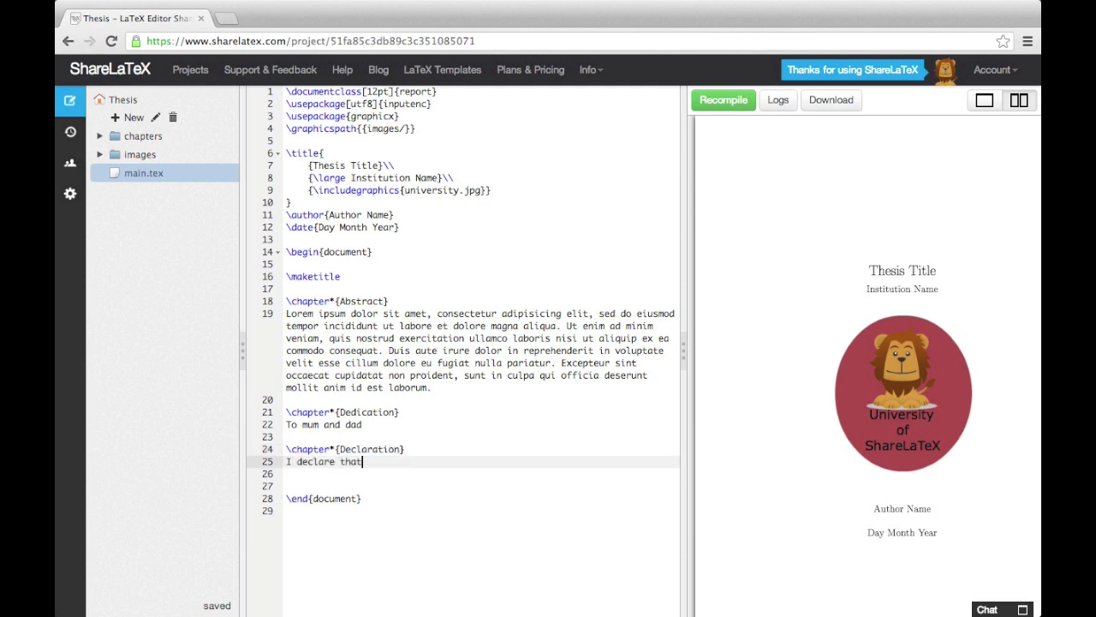
key(Return)
key(Return)
text(\chapter*)
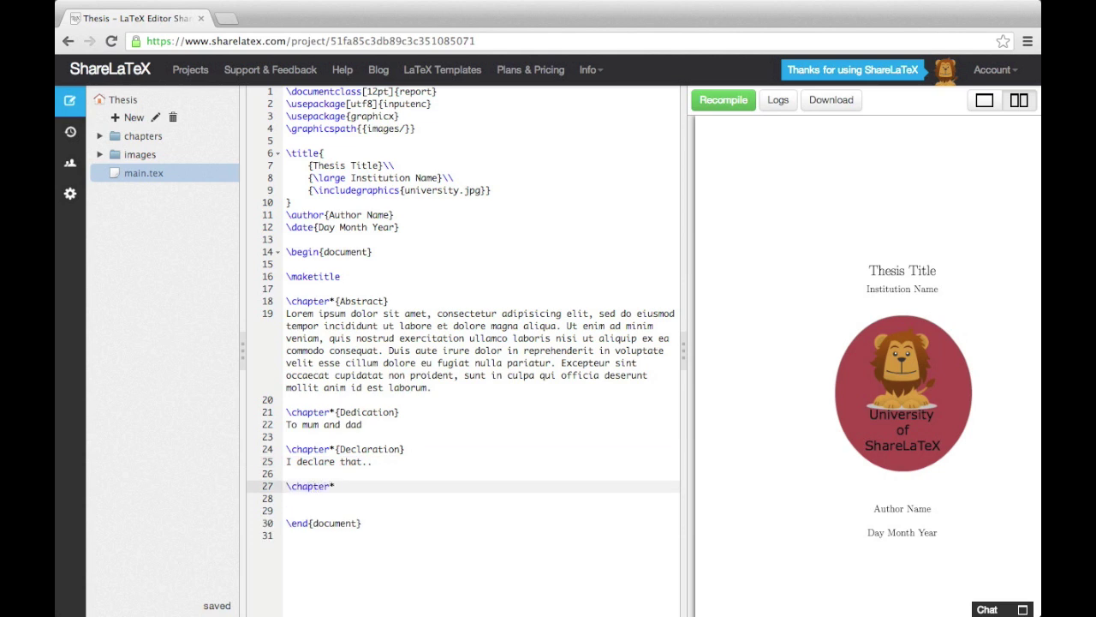
text({Acknowledgements})
key(Return)
text(I want to thank...)
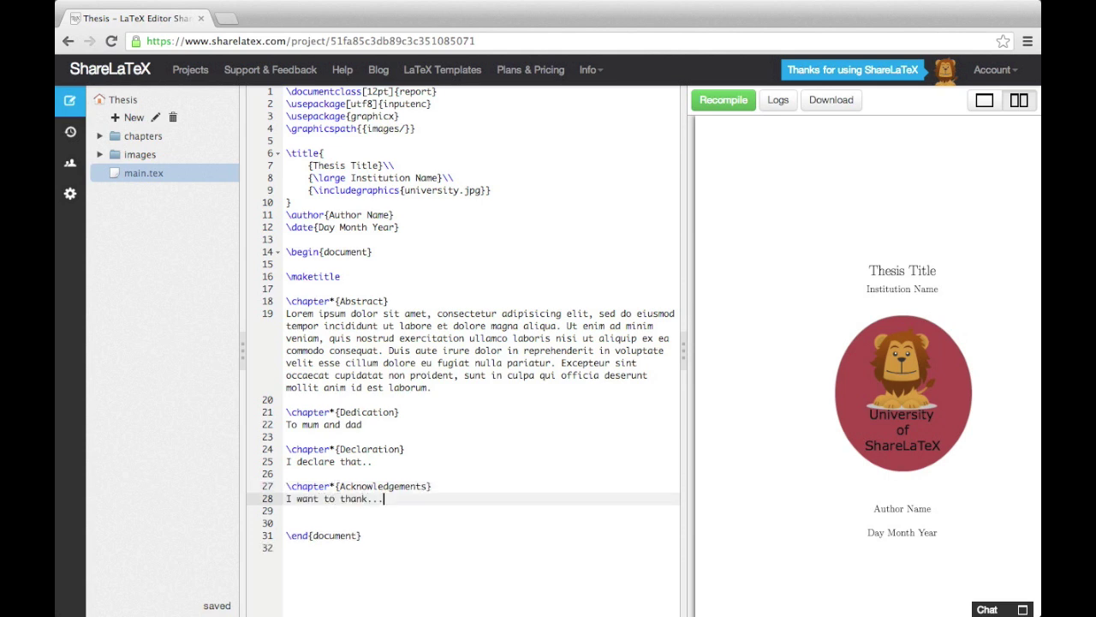
key(Return)
key(Return)
text(ableofcontents)
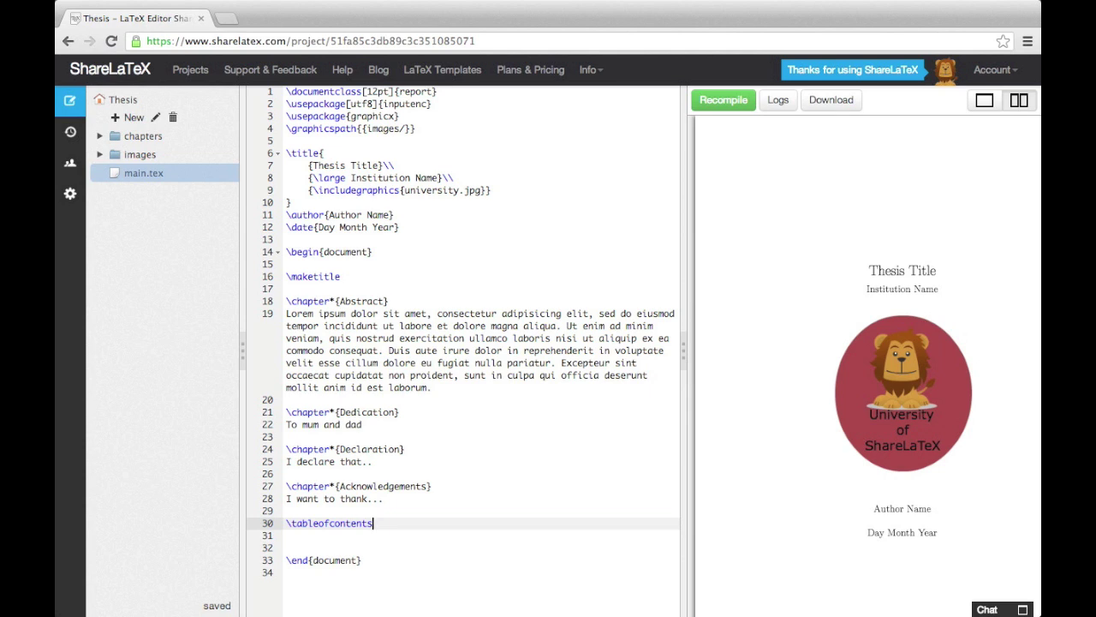
- Start creating a new file inside the chapters folder
click(147, 140)
click(133, 117)
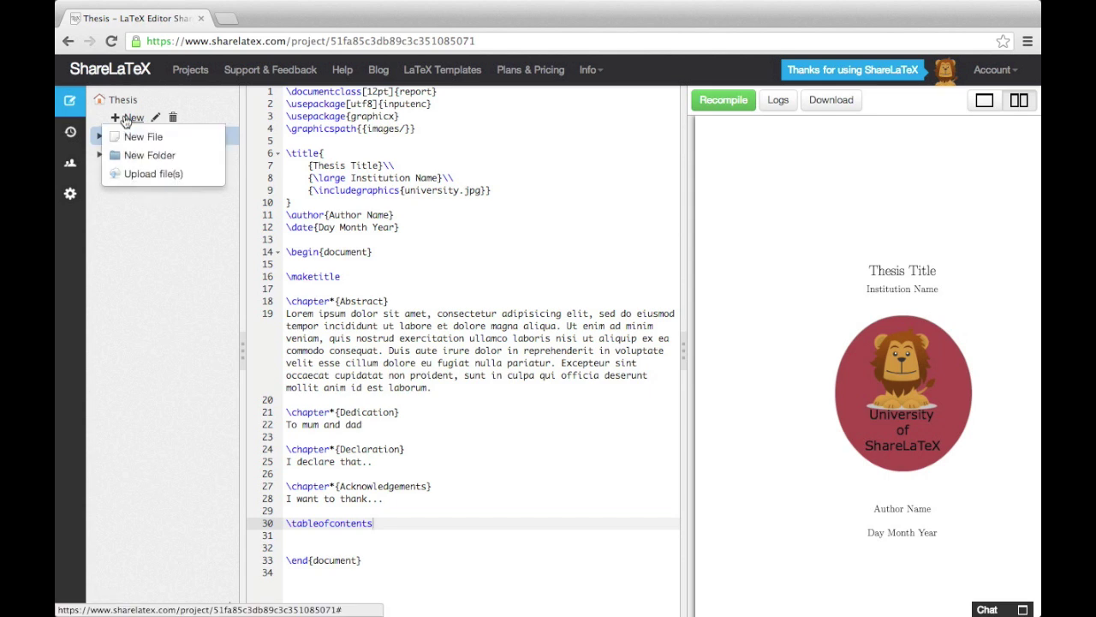
click(141, 138)
- Create introduction.tex in chapters and paste the sample paragraphs into it
text(introduction.tex)
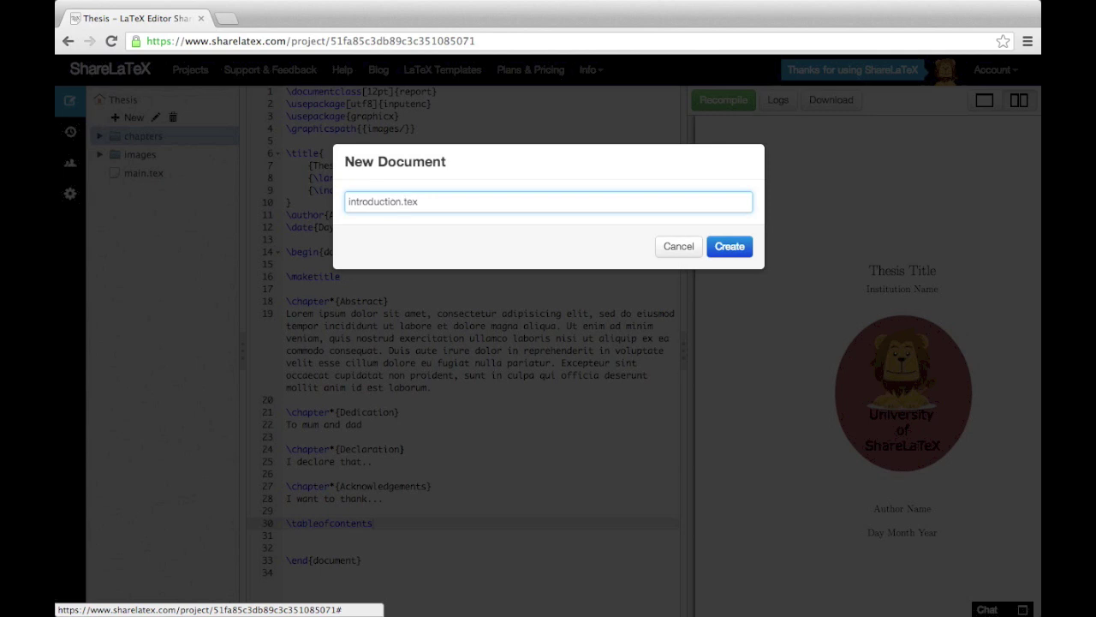
key(Return)
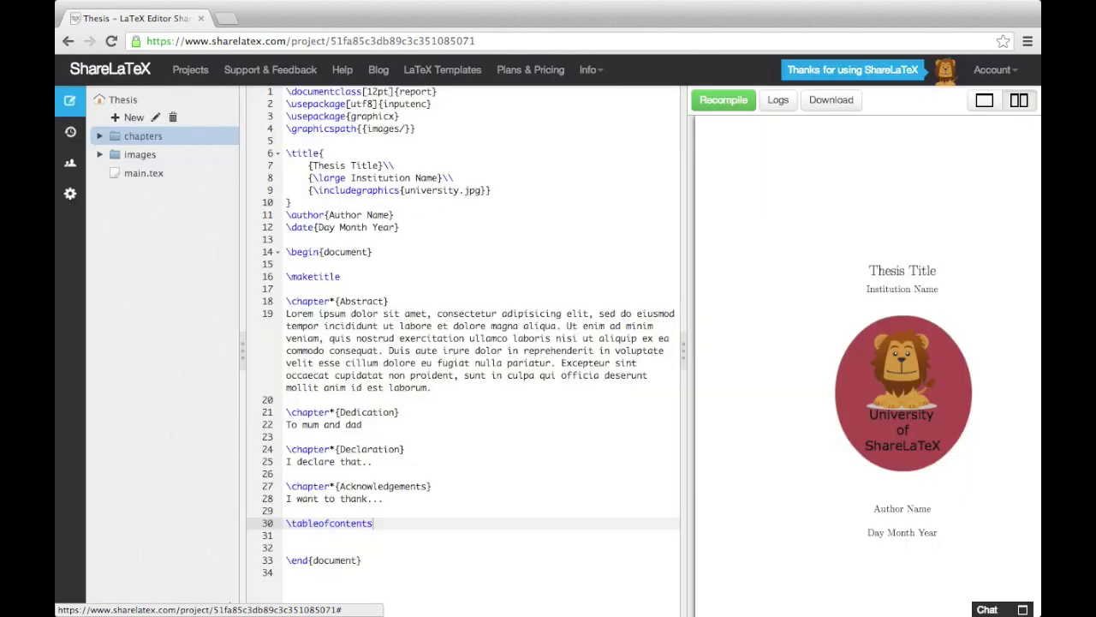
click(100, 137)
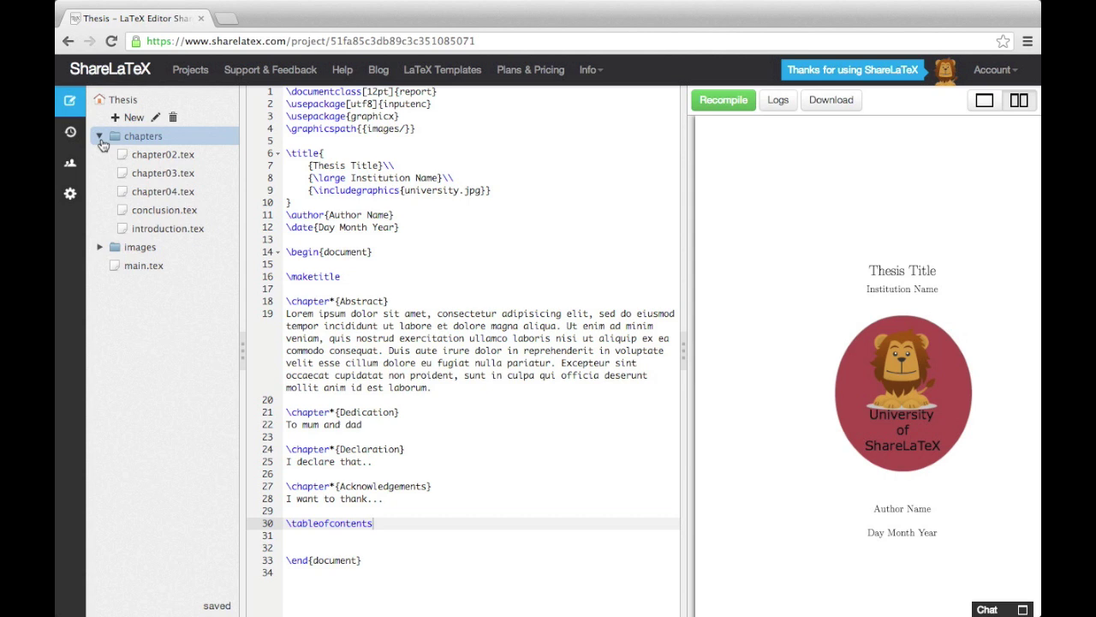
click(169, 230)
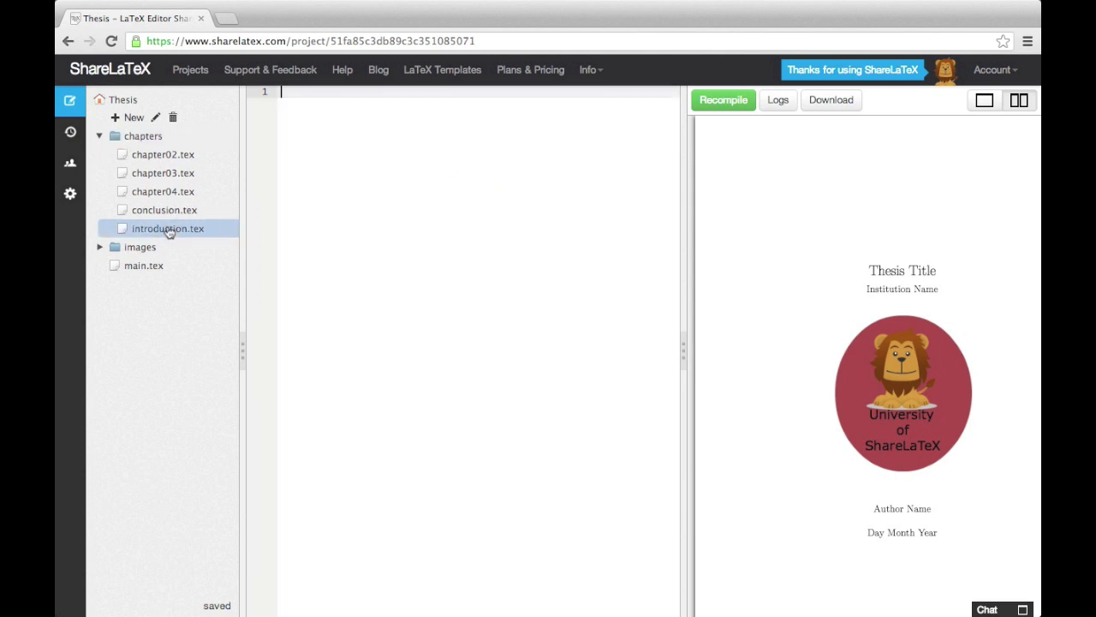
click(344, 104)
key(ctrl+v)
scroll(387, 178, up, 10)
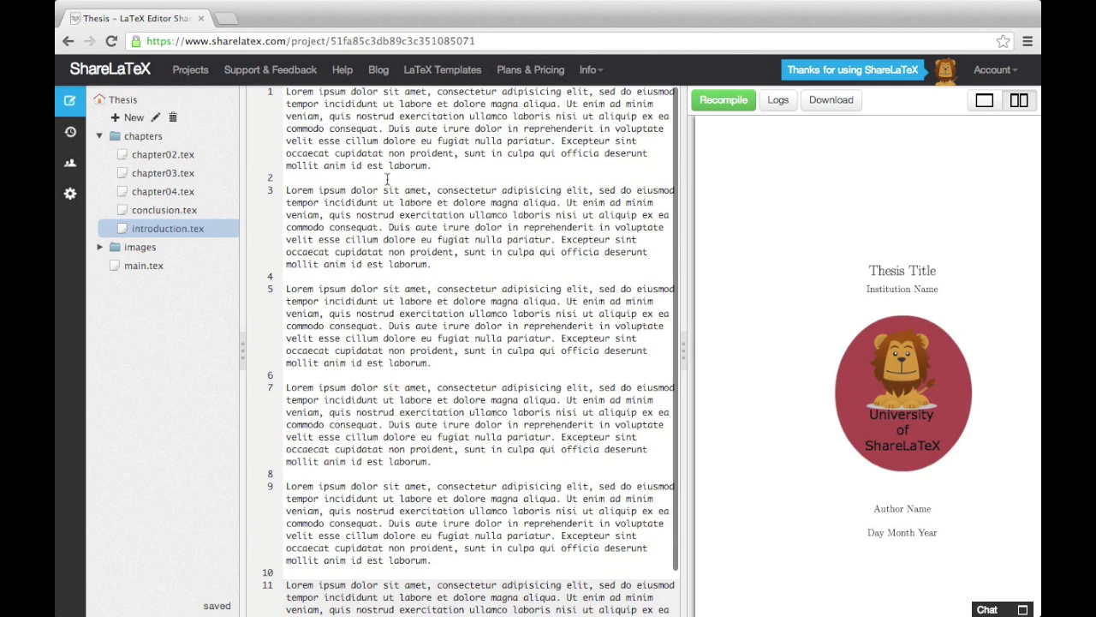
- Paste sample text into chapter02, chapter03, chapter04 and conclusion.tex, then reopen main.tex
click(170, 156)
click(372, 169)
key(ctrl+v)
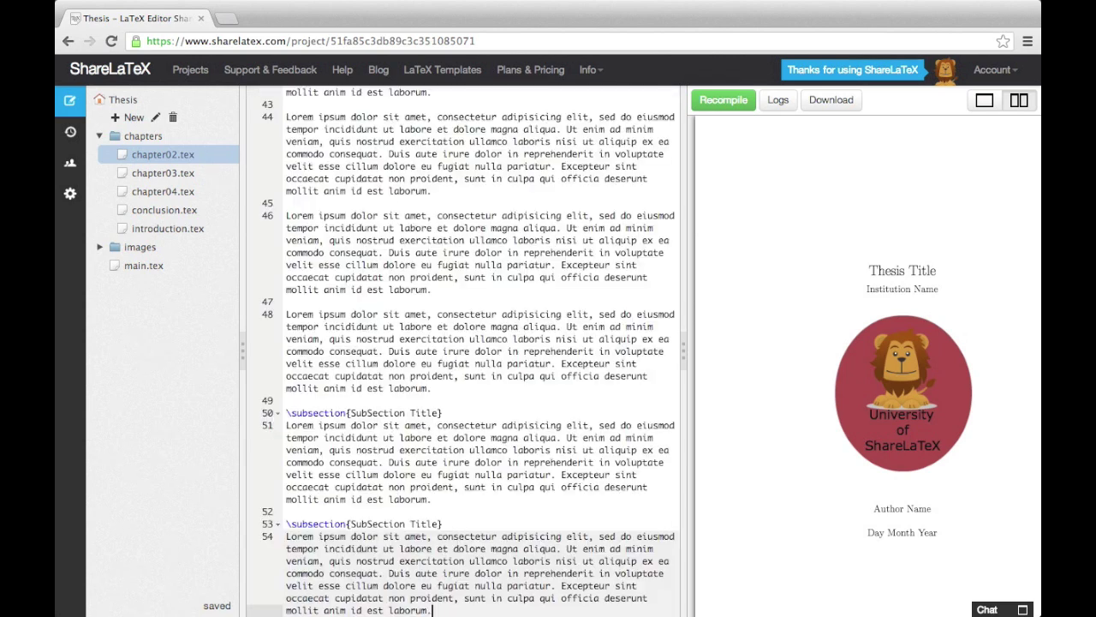
click(176, 175)
key(ctrl+v)
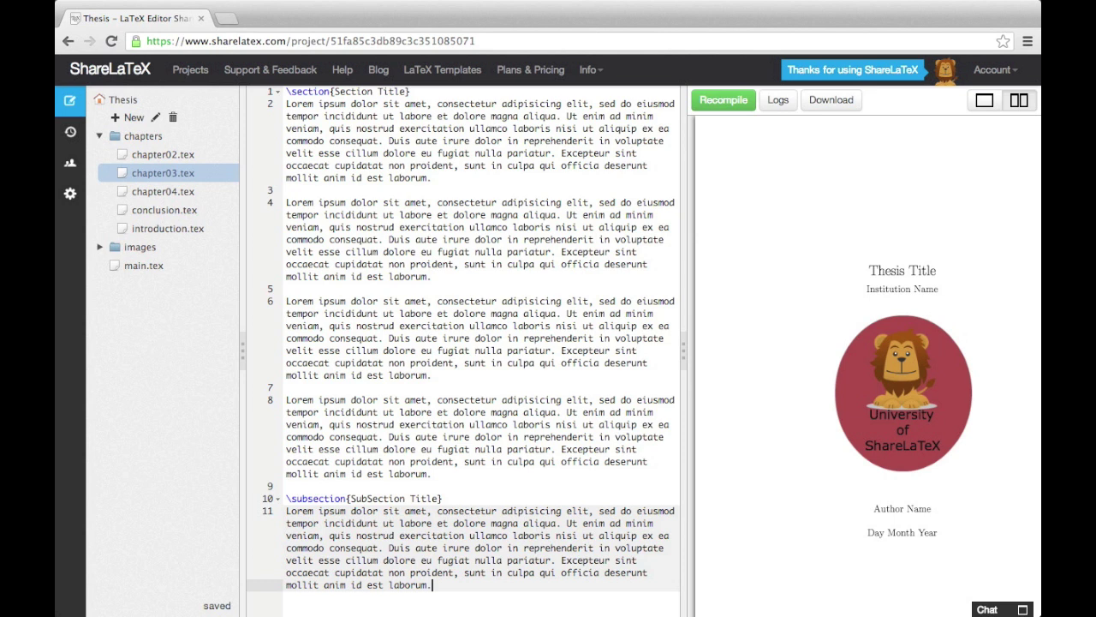
click(164, 191)
key(ctrl+v)
scroll(464, 350, up, 15)
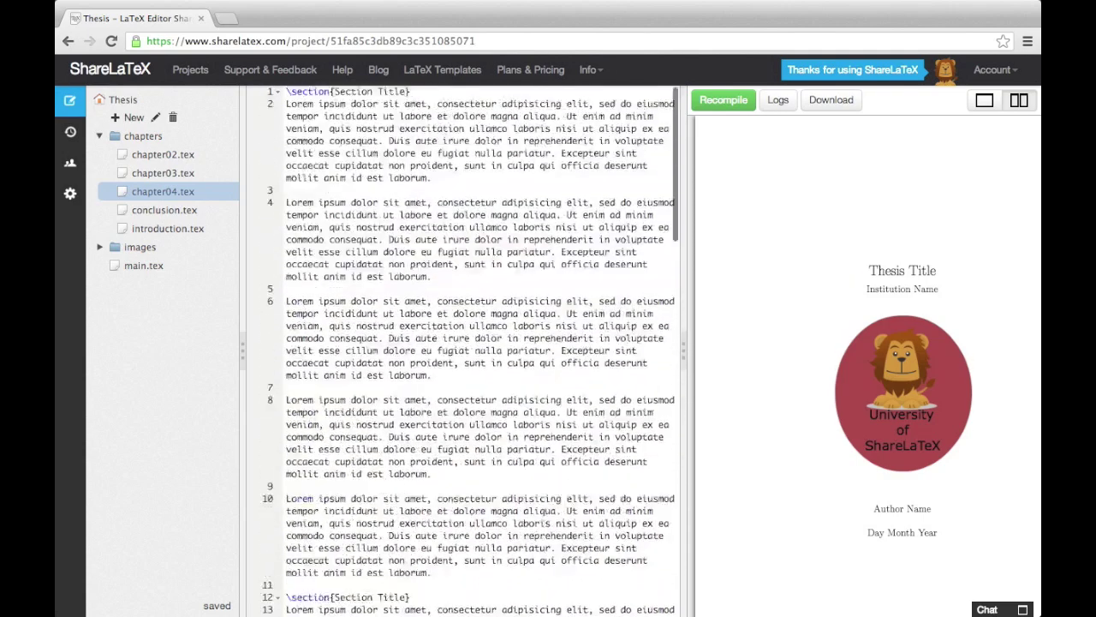
click(149, 212)
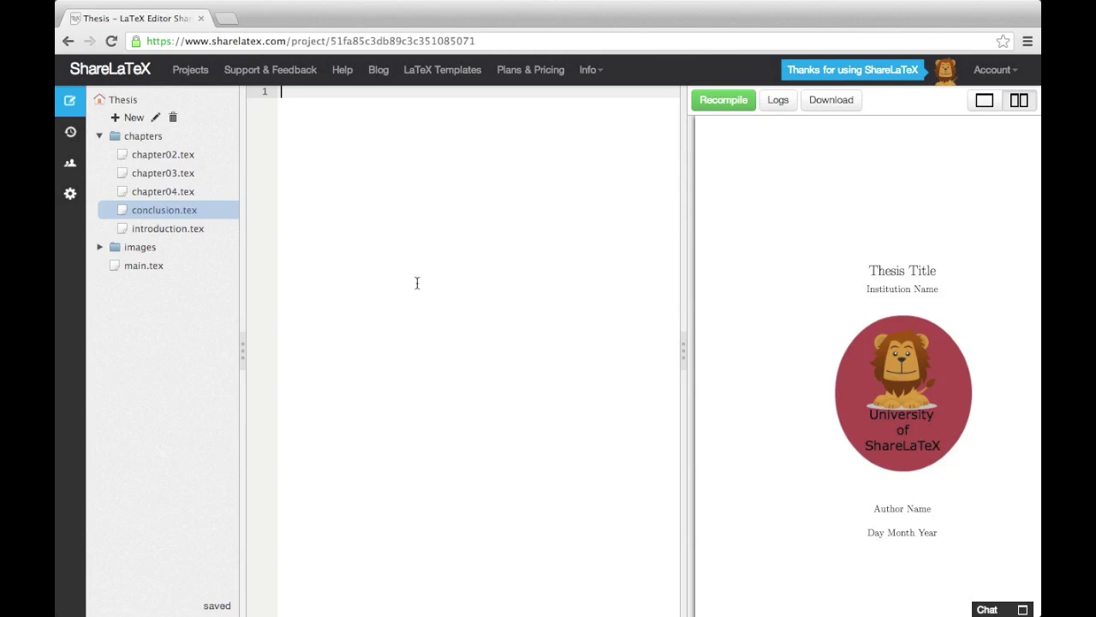
text(Lorem ipsum dolor sit amet, consectetur adipisicing elit, sed do eiusmod tempor incididunt ut labore et dolore magna aliqua. Ut enim ad minim veniam, quis nostrud exercitation ullamco laboris nisi ut aliquip ex ea commodo consequat. Duis aute irure dolor in reprehenderit in voluptate velit esse cillum dolore eu fugiat nulla pariatur. Excepteur sint occaecat cupidatat non proident, sunt in culpa qui officia deserunt mollit anim id est laborum.  Lorem ipsum dolor sit amet, consectetur adipisicing elit, sed do eiusmod tempor incididunt ut labore et dolore magna aliqua. Ut enim ad minim veniam, quis nostrud exercitation ullamco laboris nisi ut aliquip ex ea commodo consequat. Duis aute irure dolor in reprehenderit in voluptate velit esse cillum dolore eu fugiat nulla pariatur. Excepteur sint occaecat cupidatat non proident, sunt in culpa qui officia deserunt mollit anim id est laborum.  Lorem ipsum dolor sit amet, consectetur adipisicing elit, sed do eiusmod tempor incididunt ut labore et dolore magna aliqua. Ut enim ad minim veniam, quis nostrud exercitation ullamco laboris nisi ut aliquip ex ea commodo consequat. Duis aute irure dolor in reprehenderit in voluptate velit esse cillum dolore eu fugiat nulla pariatur. Excepteur sint occaecat cupidatat non proident, sunt in culpa qui officia deserunt mollit anim id est laborum.  Lorem ipsum dolor sit amet, consectetur adipisicing elit, sed do eiusmod tempor incididunt ut labore et dolore magna aliqua. Ut enim ad minim veniam, quis nostrud exercitation ullamco laboris nisi ut aliquip ex ea commodo consequat. Duis aute irure dolor in reprehenderit in voluptate velit esse cillum dolore eu fugiat nulla pariatur. Excepteur sint occaecat cupidatat non proident, sunt in culpa qui officia deserunt mollit anim id est laborum.)
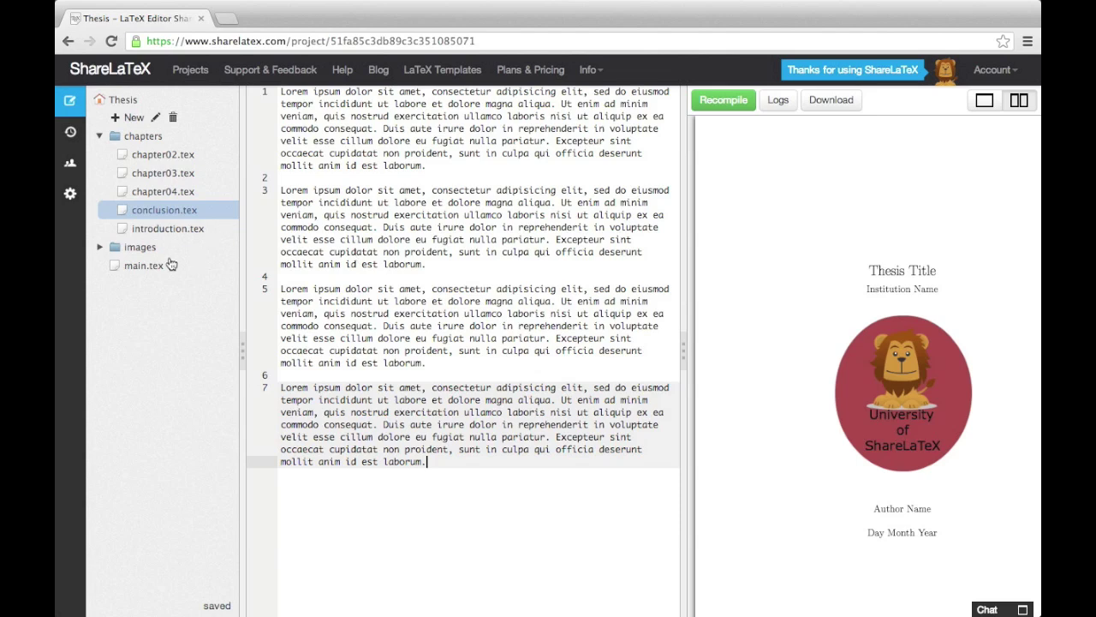
click(144, 266)
- Add Introduction and Chapter Two Title chapters inputting chapters/introduction and chapters/chapter02
key(Return)
key(Return)
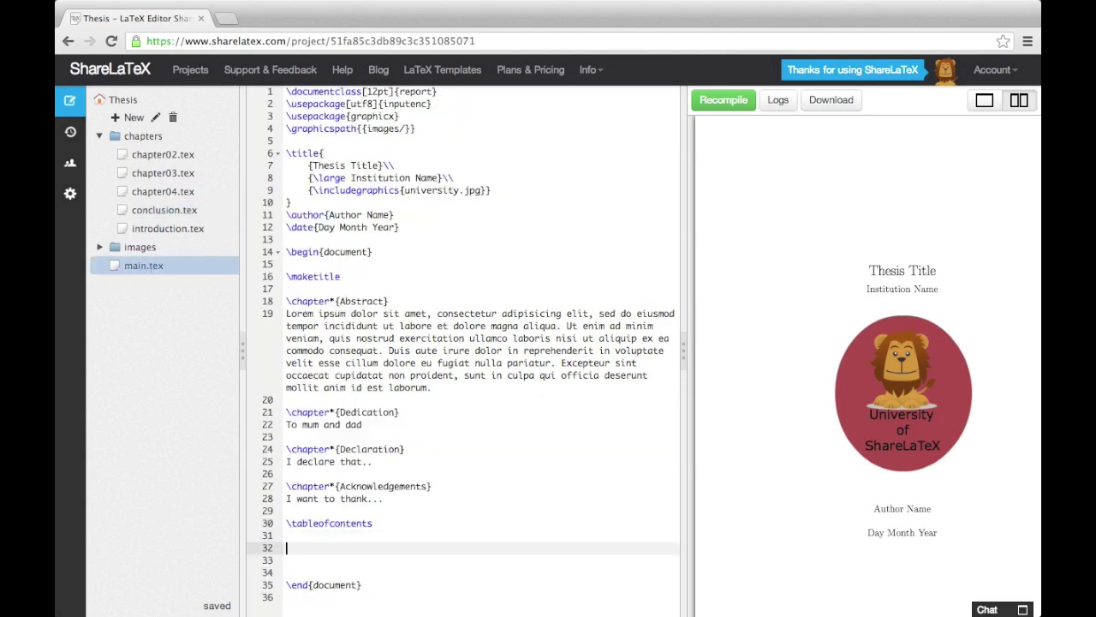
text(\chapter{Introduction})
key(Return)
text(\input{chapters/introduction})
key(Return)
key(Return)
text(\chapter{}Chapter Two Title)
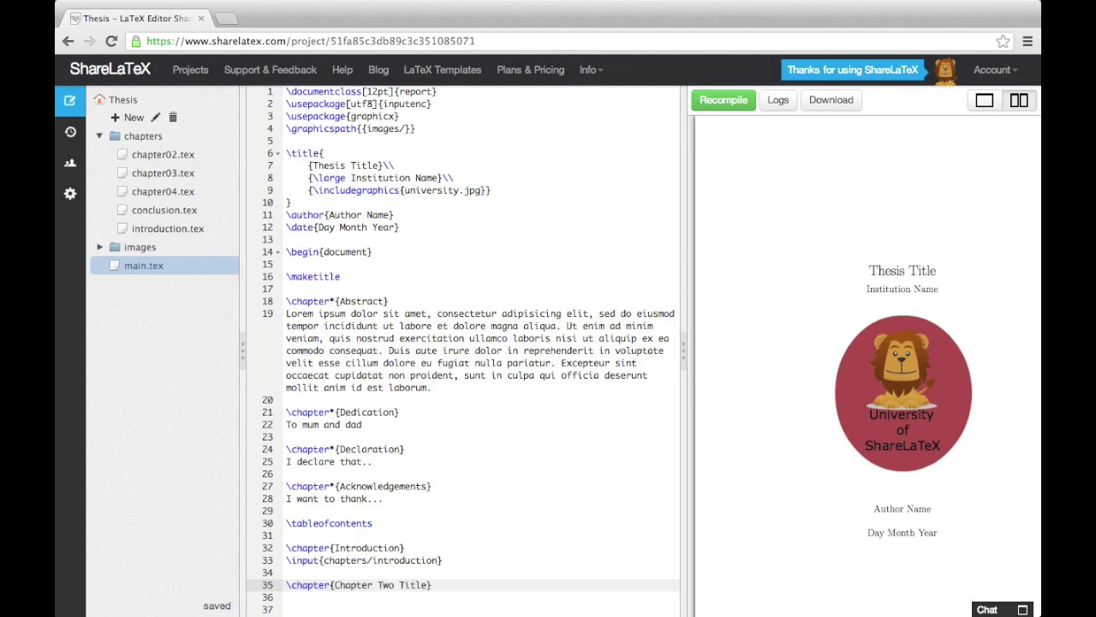
text(})
key(Return)
text(\input{chapters)
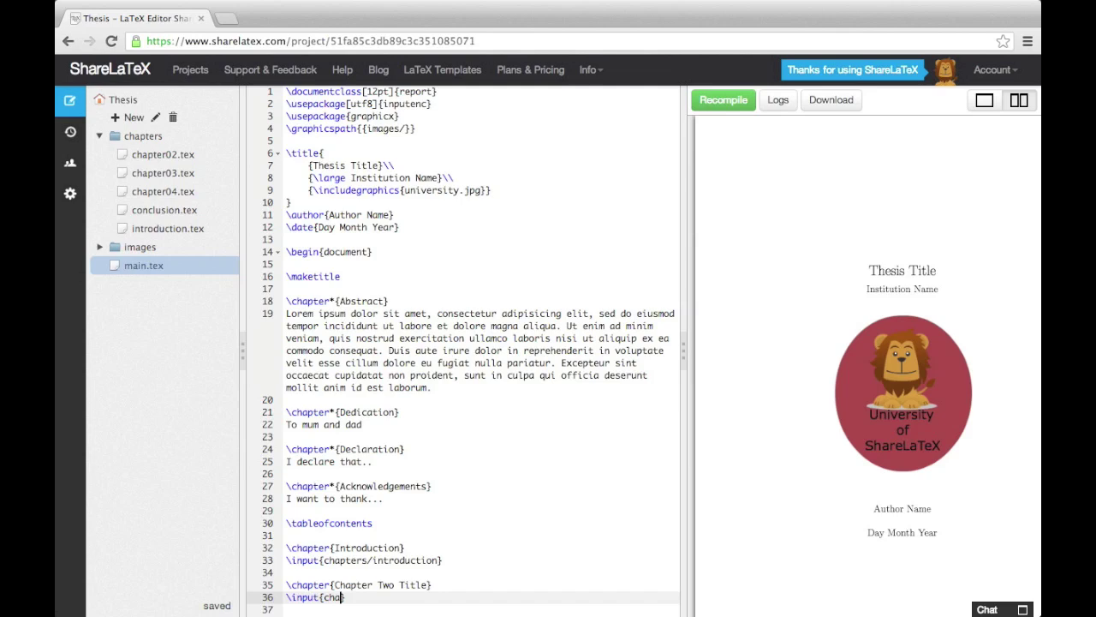
text(/chapter02})
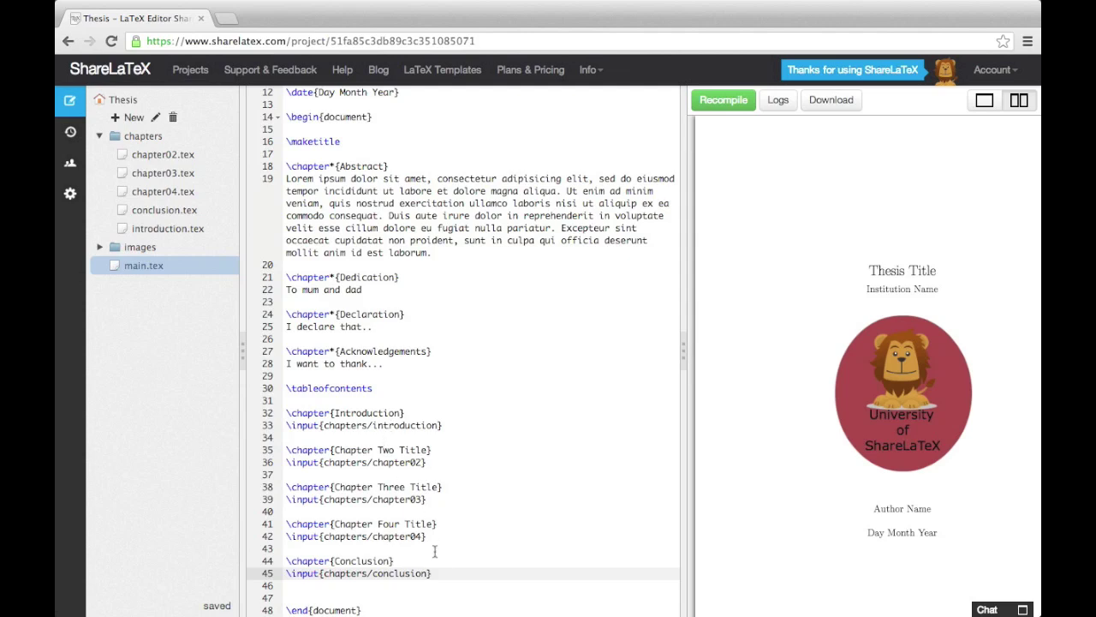
- After the conclusion input, add \appendix and \chapter{Appendix Title}
click(435, 585)
key(Return)
text(\appendix)
key(Return)
text(\)
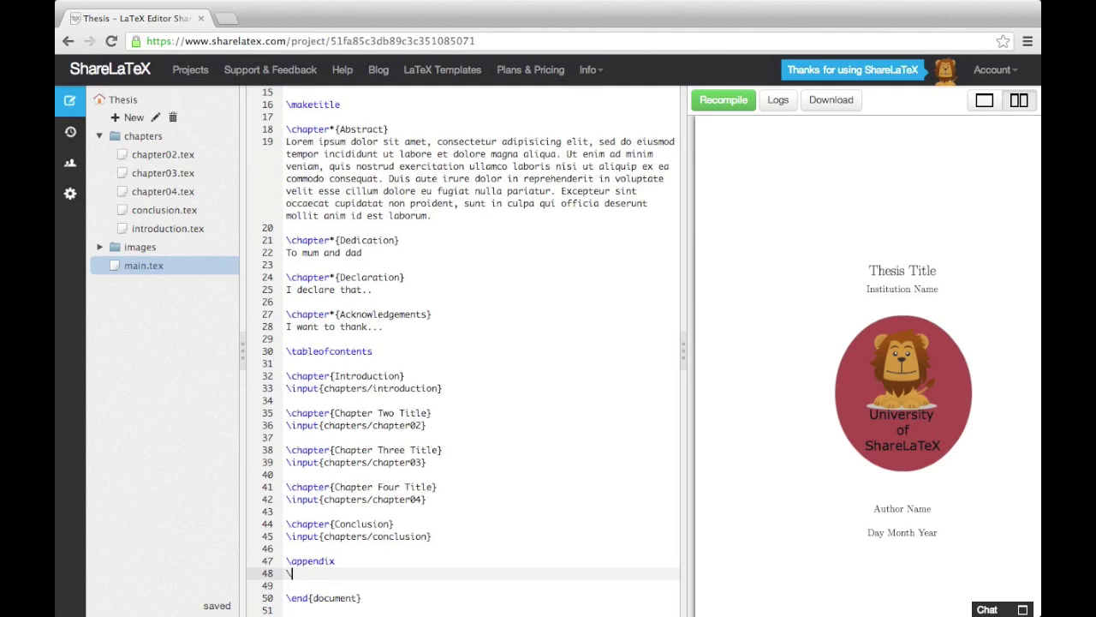
text(chapter{Appendix Title)
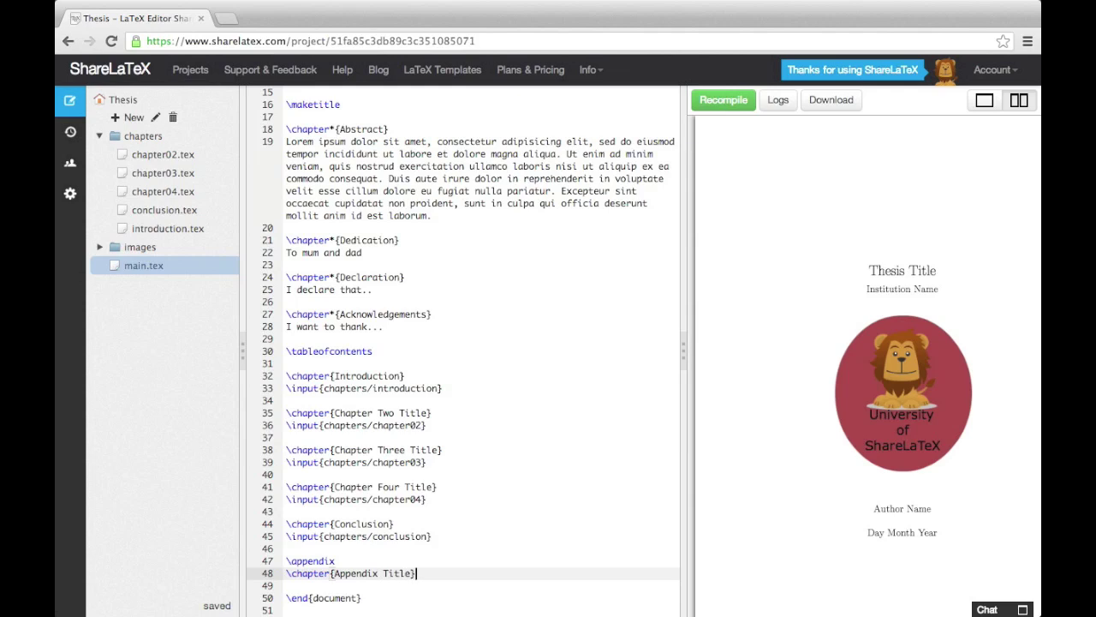
key(Return)
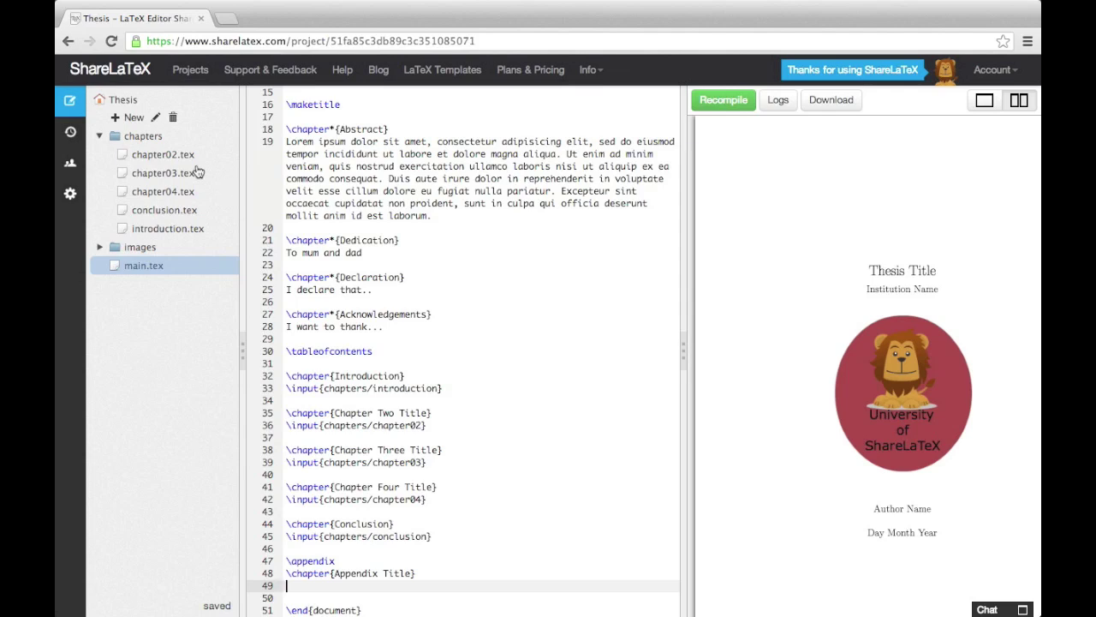
- Create appendix.tex, move it into chapters, and add \input{chapters/appendix} under the appendix chapter
click(124, 119)
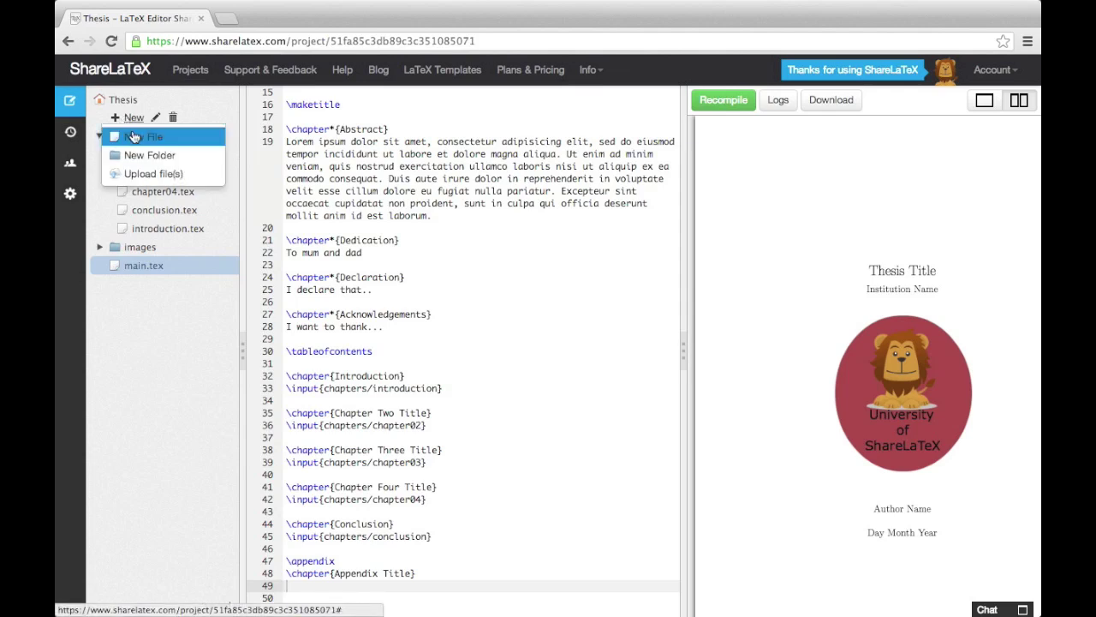
click(137, 137)
text(appendix)
key(Return)
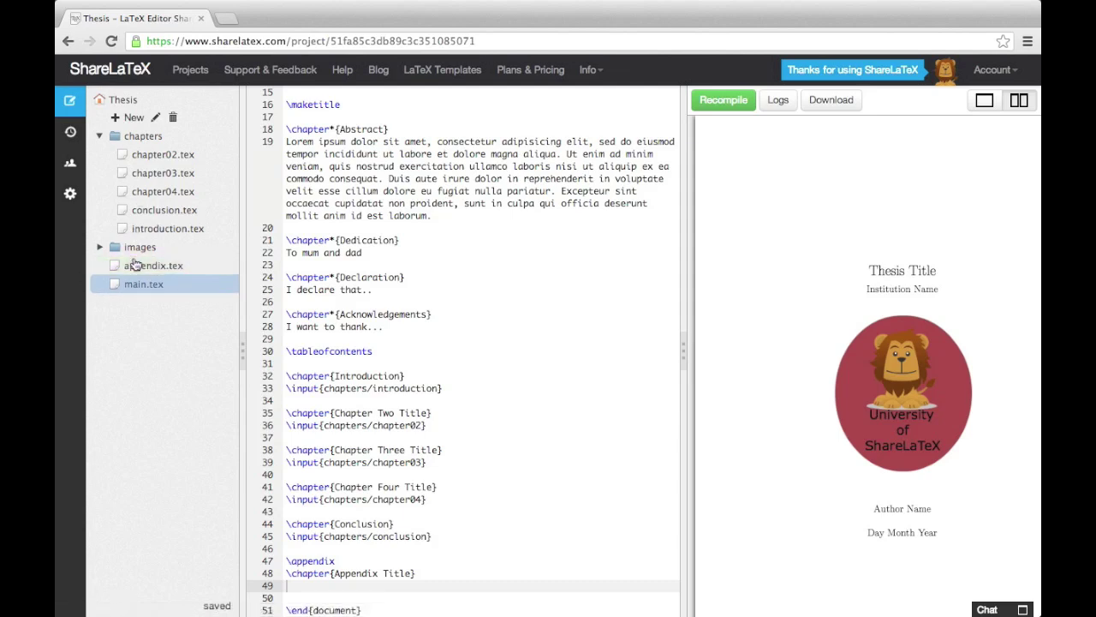
drag(134, 267, 148, 226)
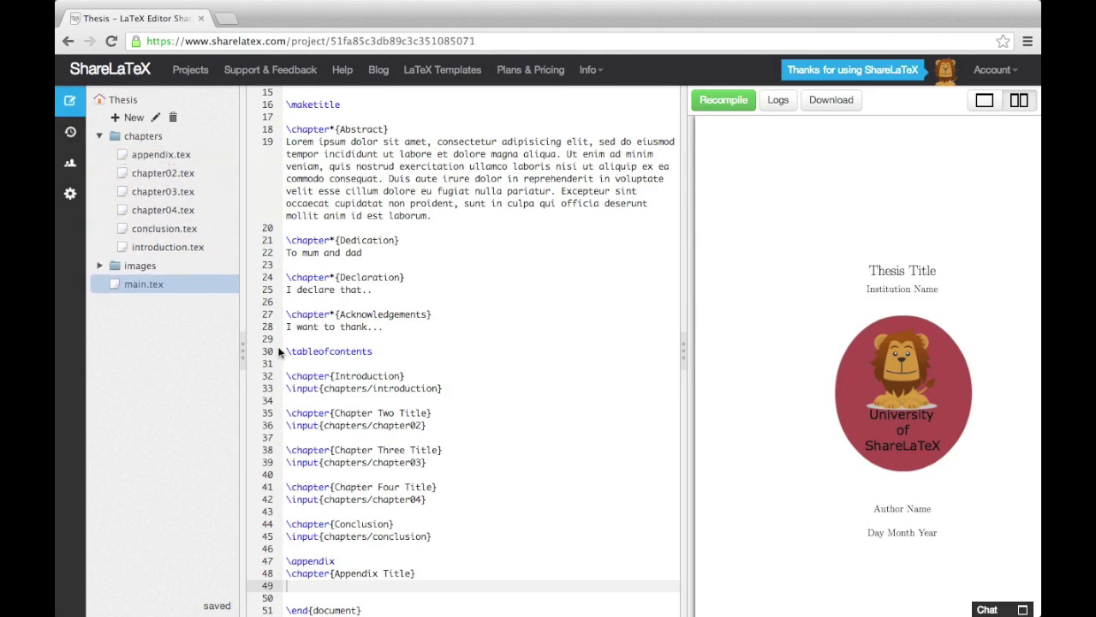
text(input{chapters/appendix)
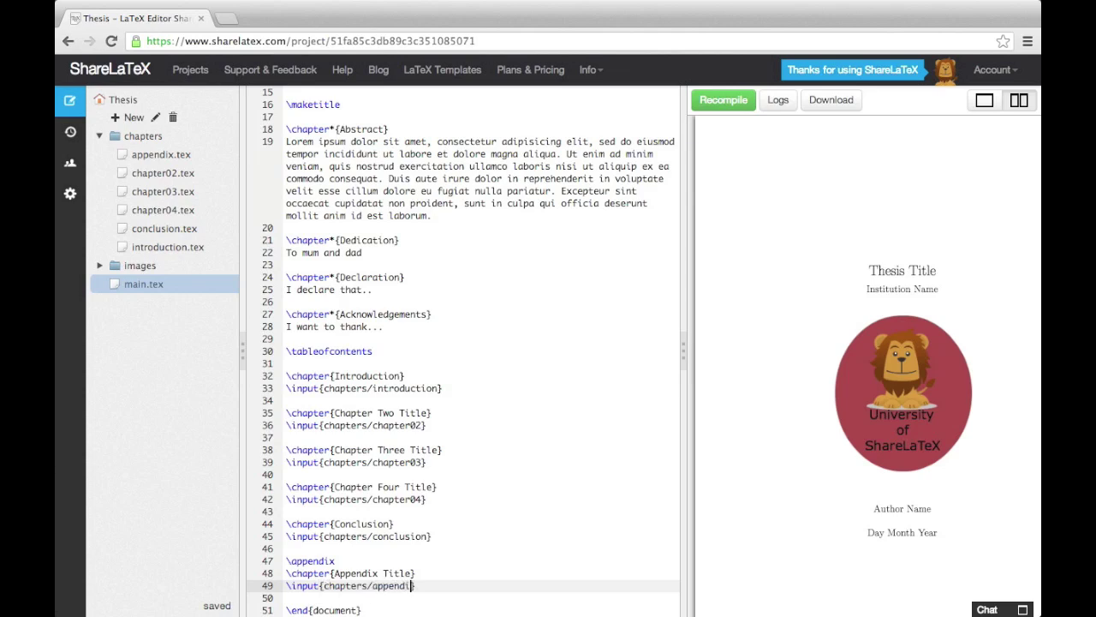
- Recompile, fit the PDF to width, and scroll through to the Appendix A page
click(720, 104)
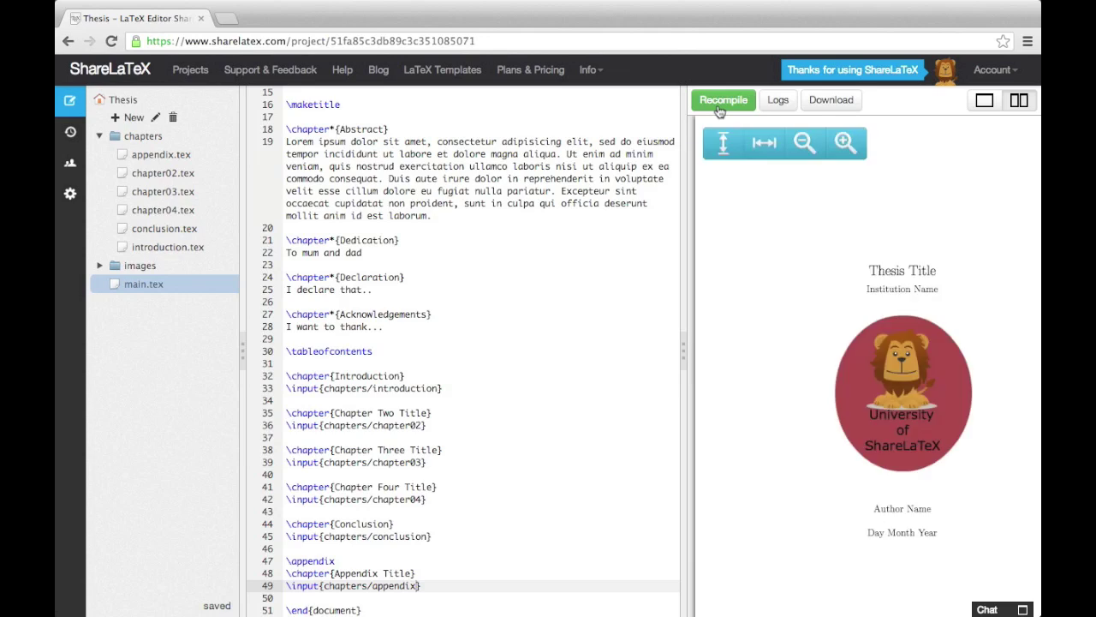
click(770, 152)
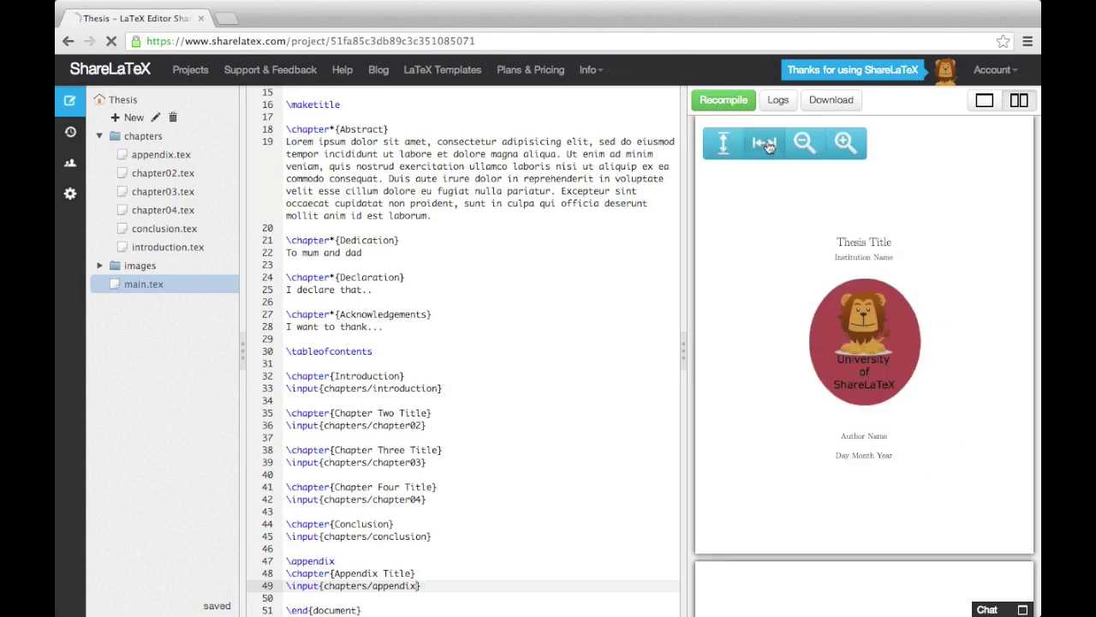
scroll(843, 376, down, 12)
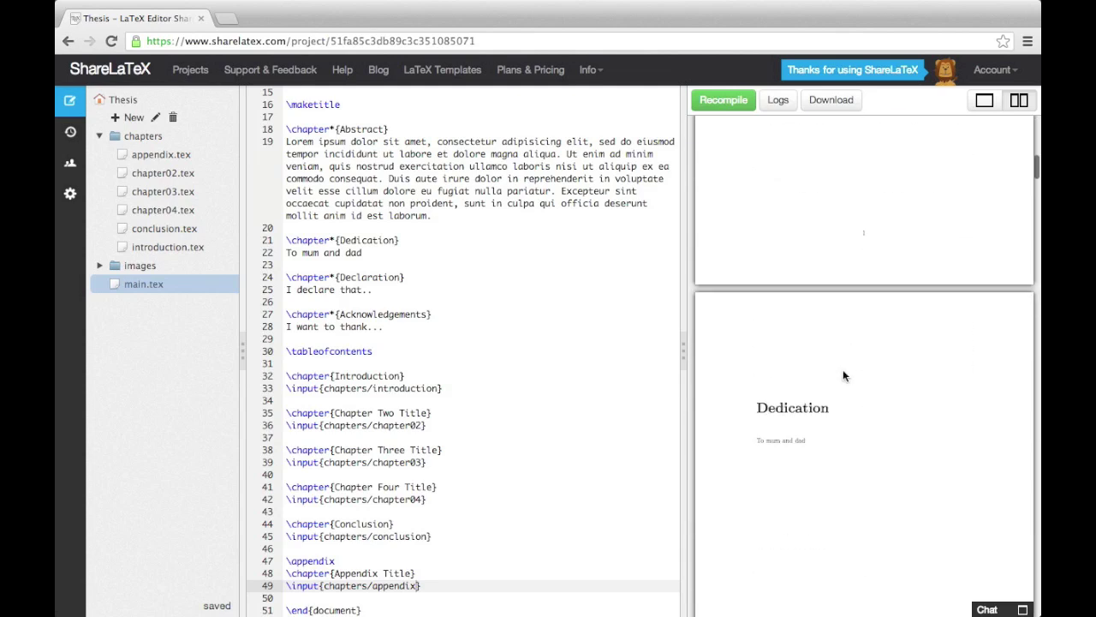
scroll(844, 375, down, 15)
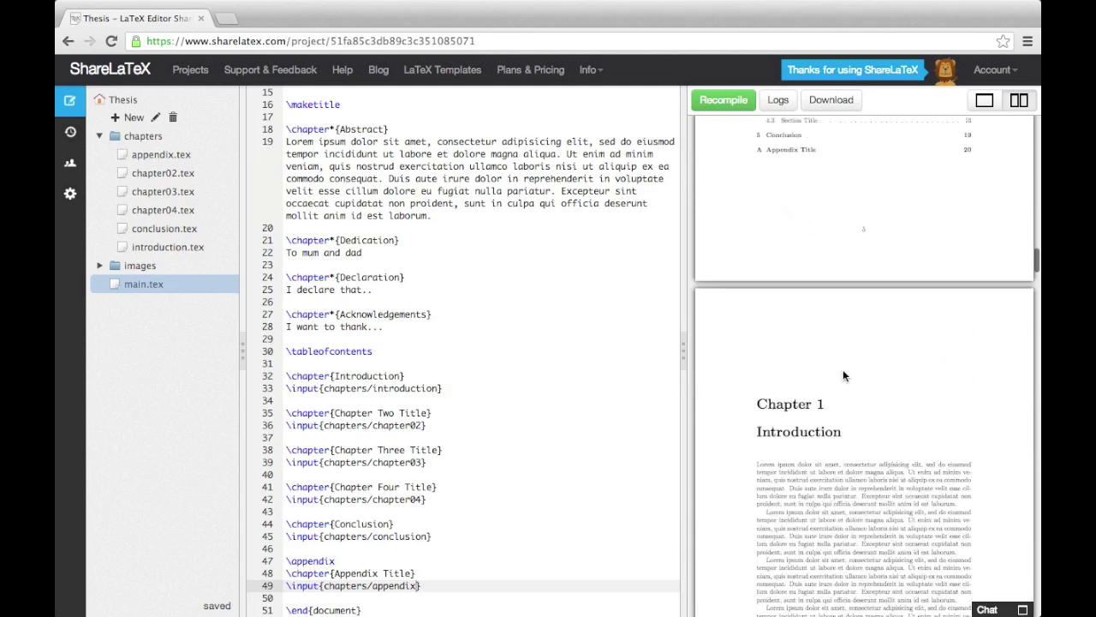
scroll(843, 369, down, 15)
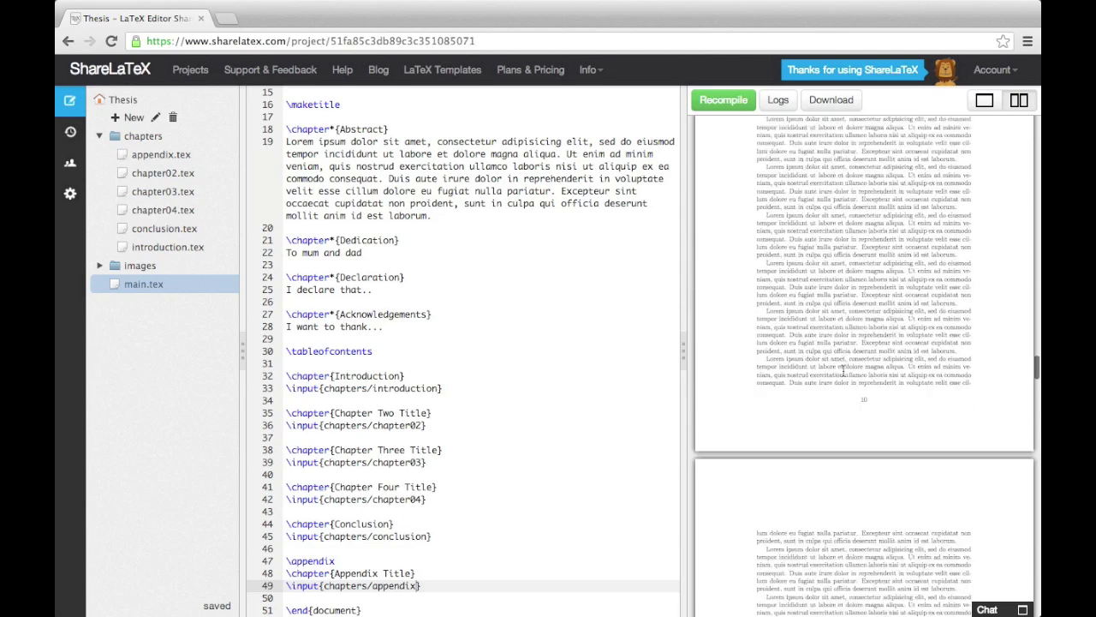
scroll(844, 371, down, 15)
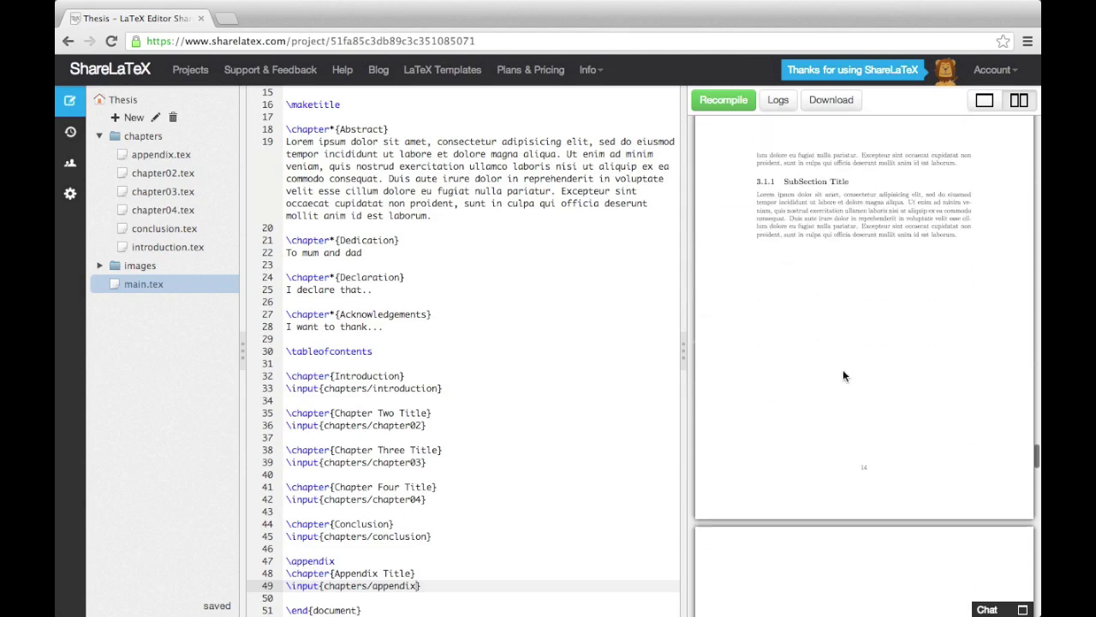
scroll(843, 369, down, 15)
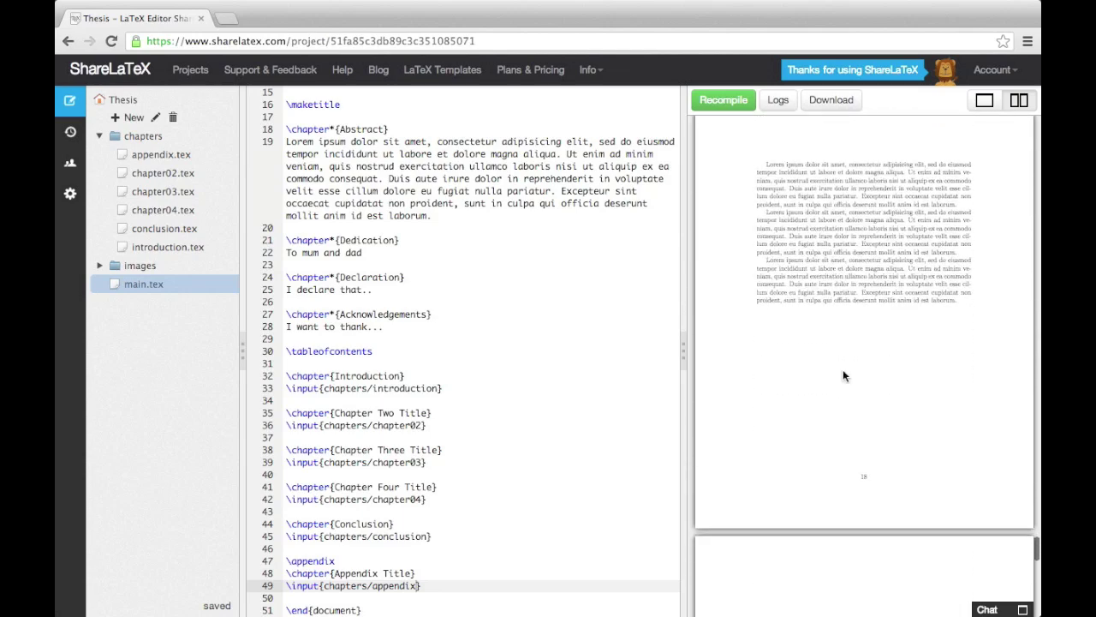
scroll(843, 370, down, 5)
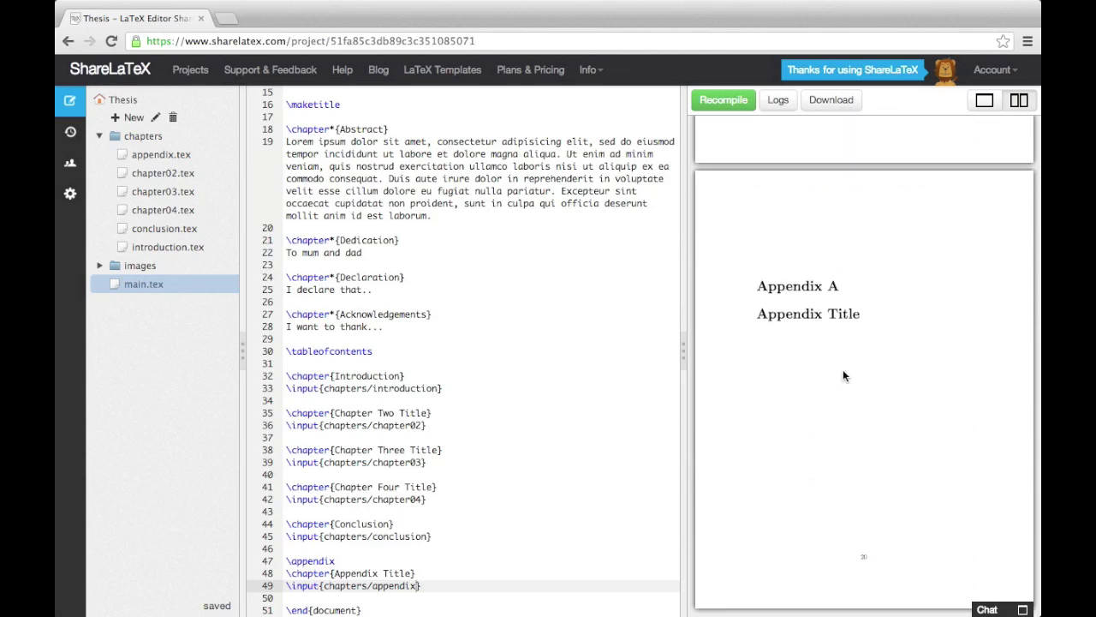